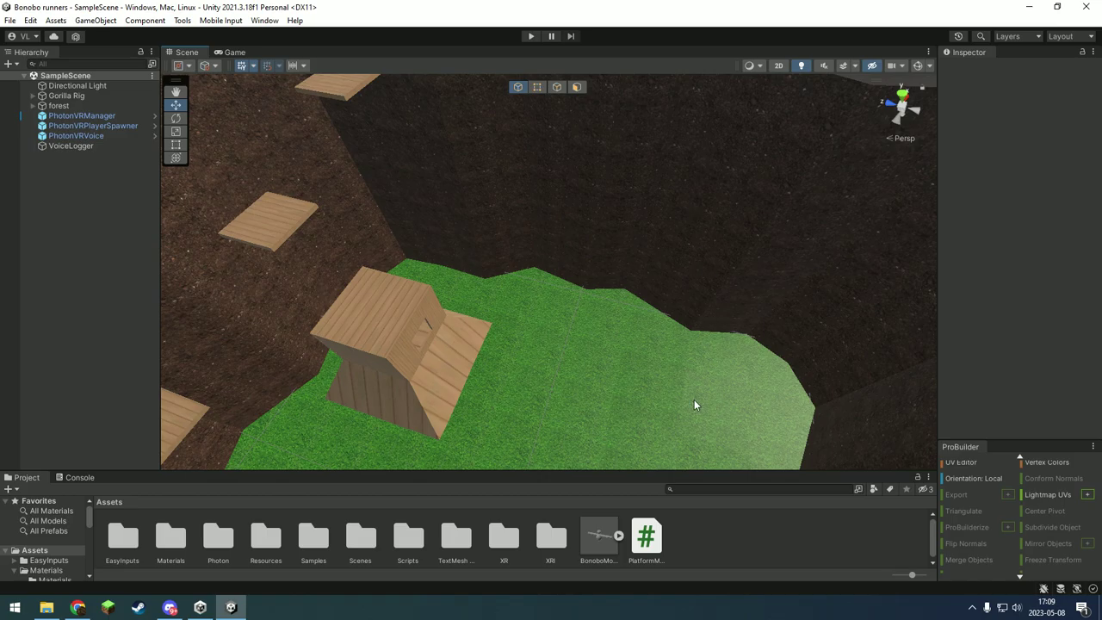
Examine the PlatformManager script asset's fields and code preview.
{"action": "right_click_drag", "start_coordinate": [743, 349], "coordinate": [775, 275]}
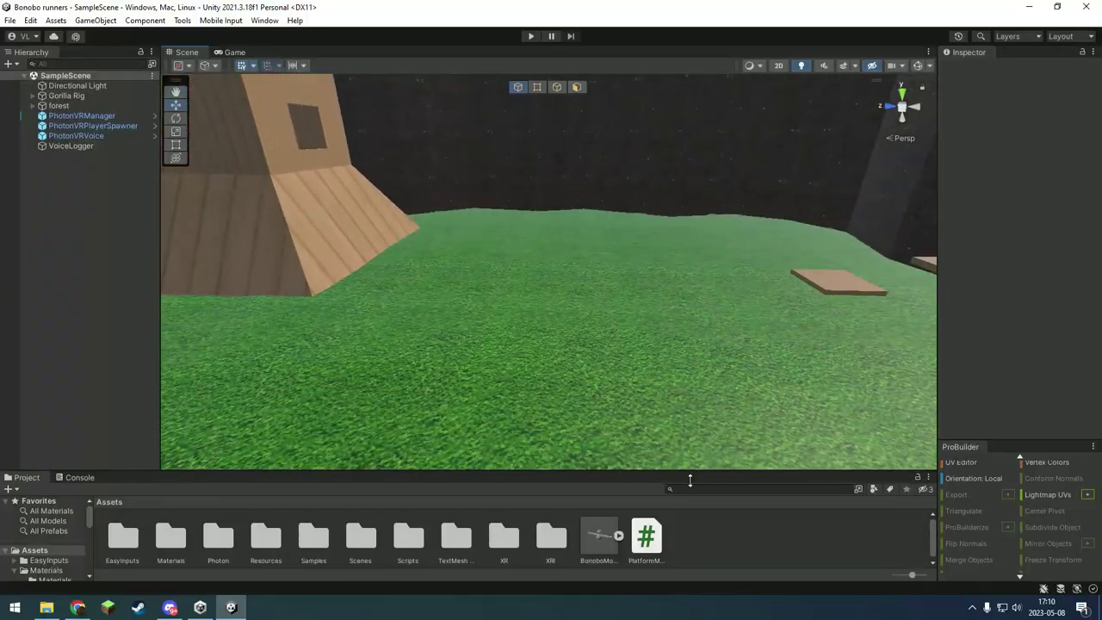
{"action": "left_click", "coordinate": [656, 548]}
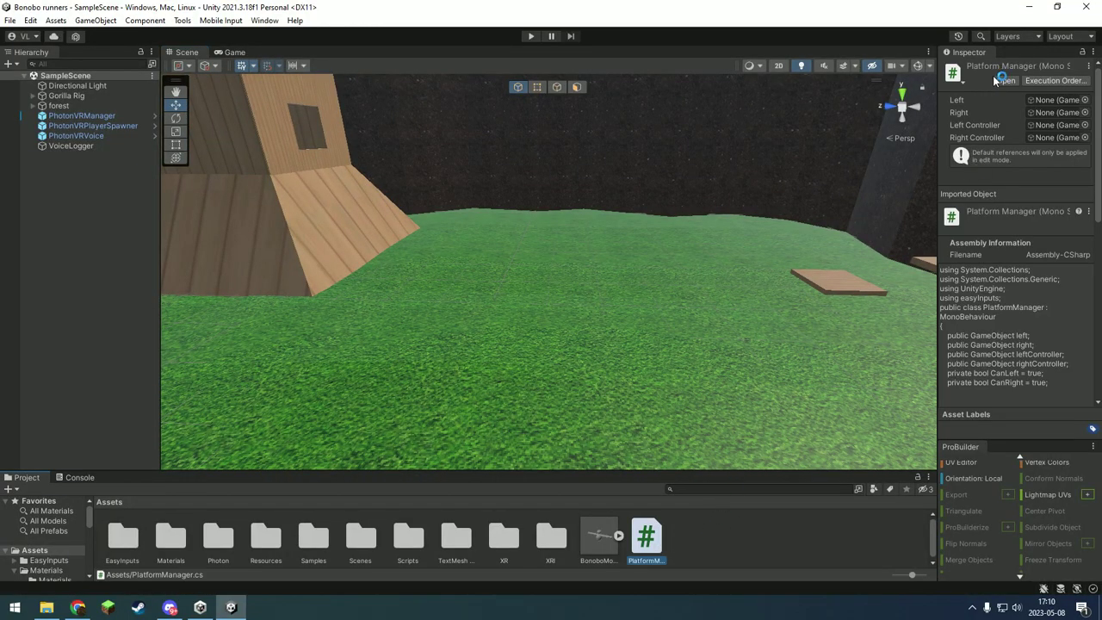
{"action": "left_click", "coordinate": [781, 533]}
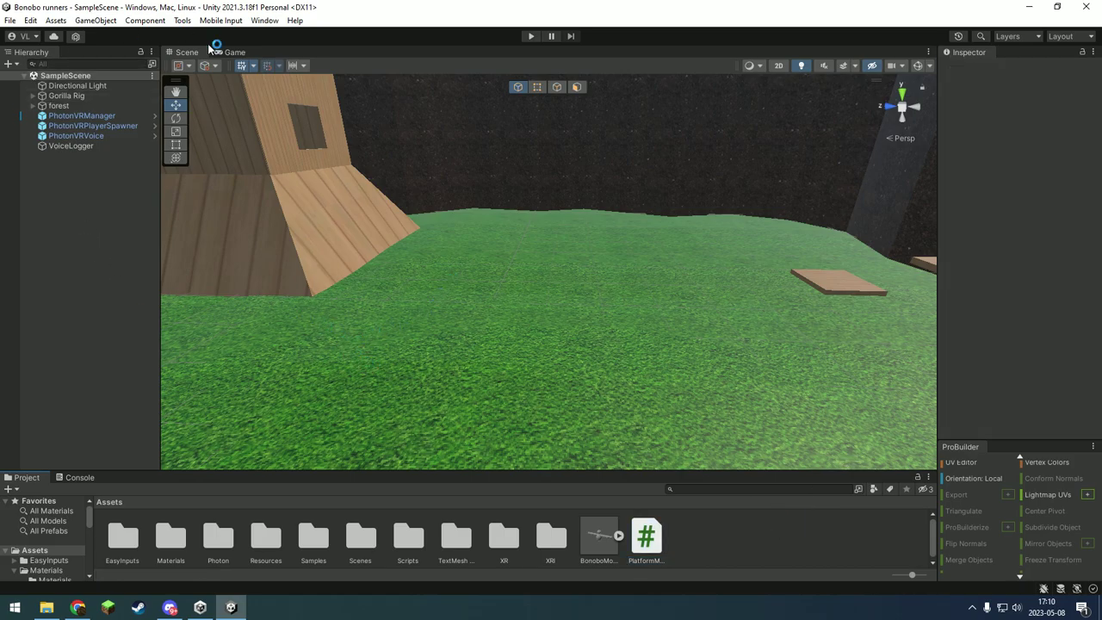
Create an empty game object in the scene and name it Leftplatform.
{"action": "left_click", "coordinate": [17, 24]}
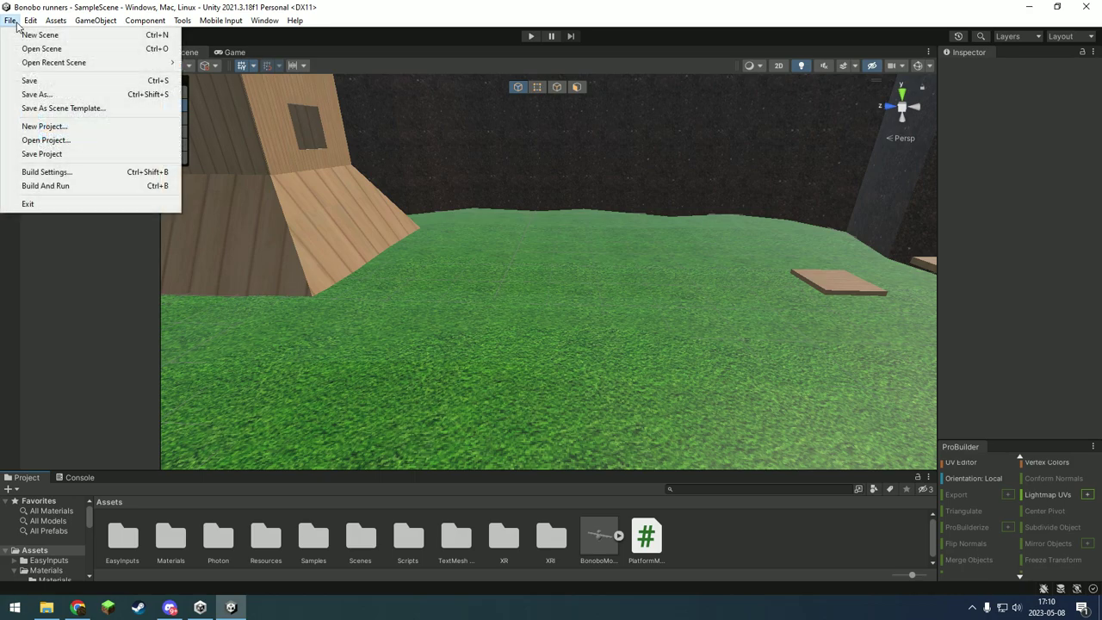
{"action": "left_click", "coordinate": [11, 79]}
{"action": "left_click", "coordinate": [8, 67]}
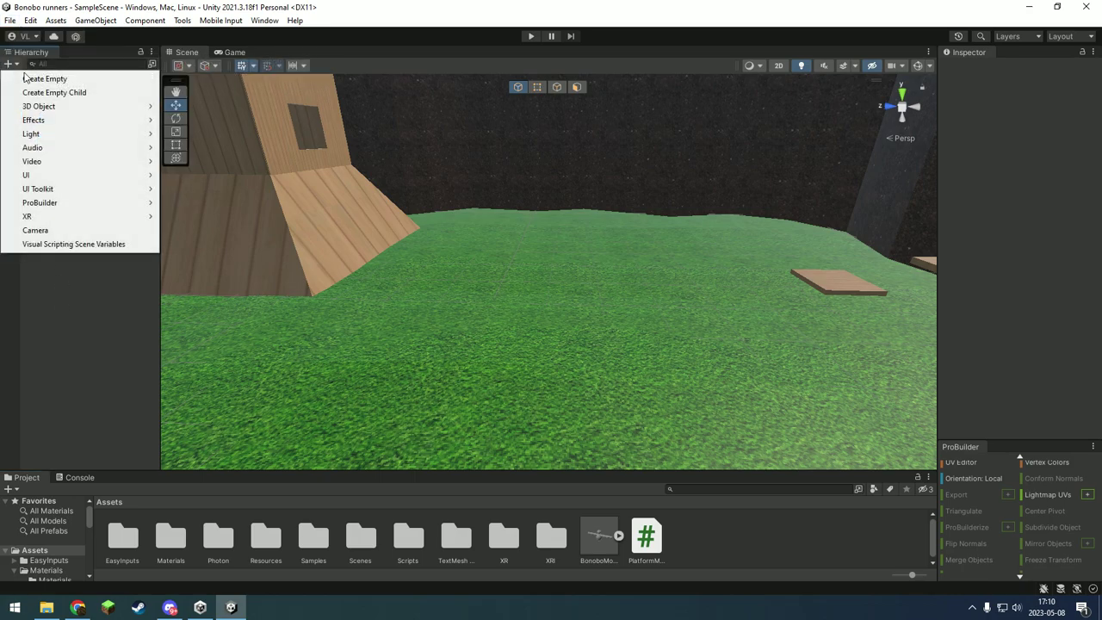
{"action": "left_click", "coordinate": [43, 78]}
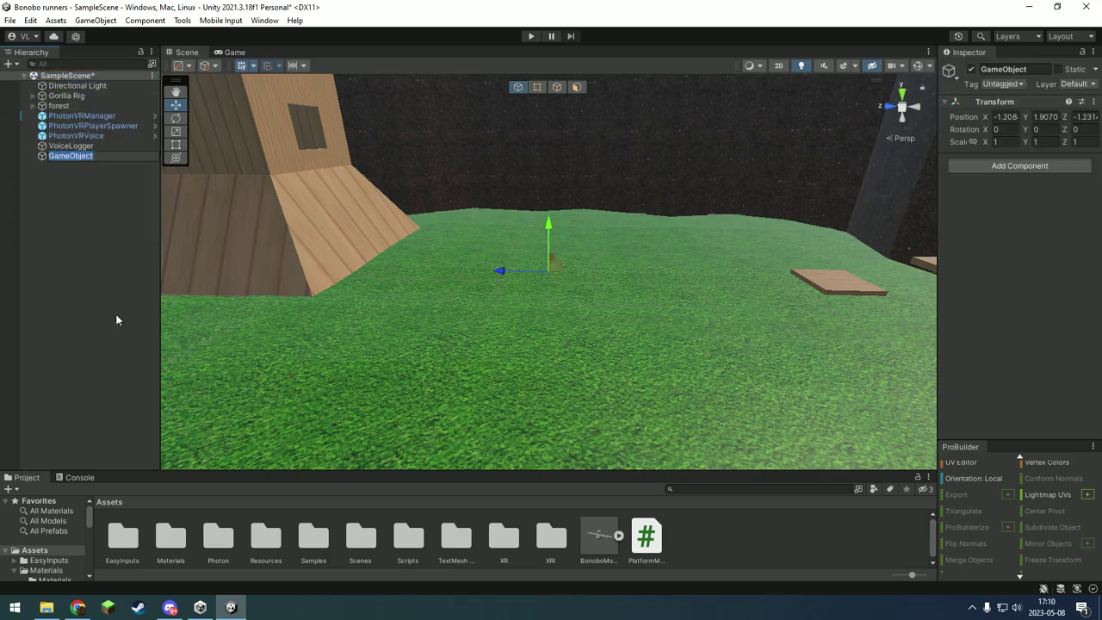
{"action": "type", "text": "Leftplatfpr"}
{"action": "key", "text": "BackSpace"}
{"action": "key", "text": "BackSpace"}
{"action": "type", "text": "orm"}
{"action": "key", "text": "Return"}
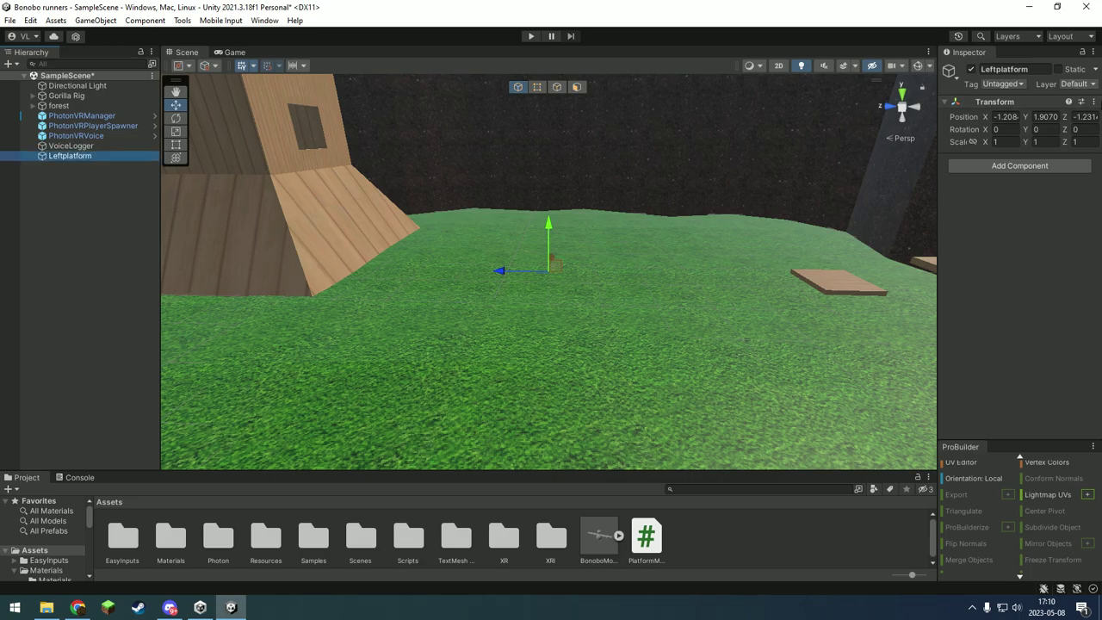
Reset Leftplatform's position to 0, 0, 0 and add a 3D cube as its child.
{"action": "left_click", "coordinate": [1093, 102]}
{"action": "left_click", "coordinate": [1060, 114]}
{"action": "right_click_drag", "start_coordinate": [817, 258], "coordinate": [818, 320]}
{"action": "right_click", "coordinate": [54, 155]}
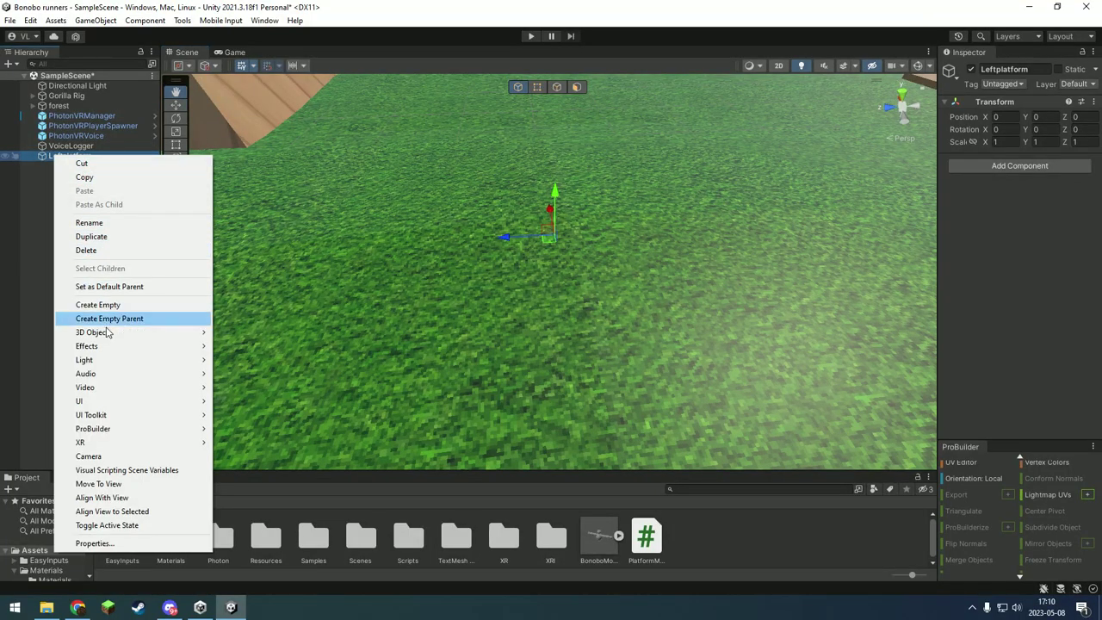
{"action": "mouse_move", "coordinate": [112, 332]}
{"action": "left_click", "coordinate": [239, 330]}
{"action": "right_click_drag", "start_coordinate": [596, 252], "coordinate": [556, 255]}
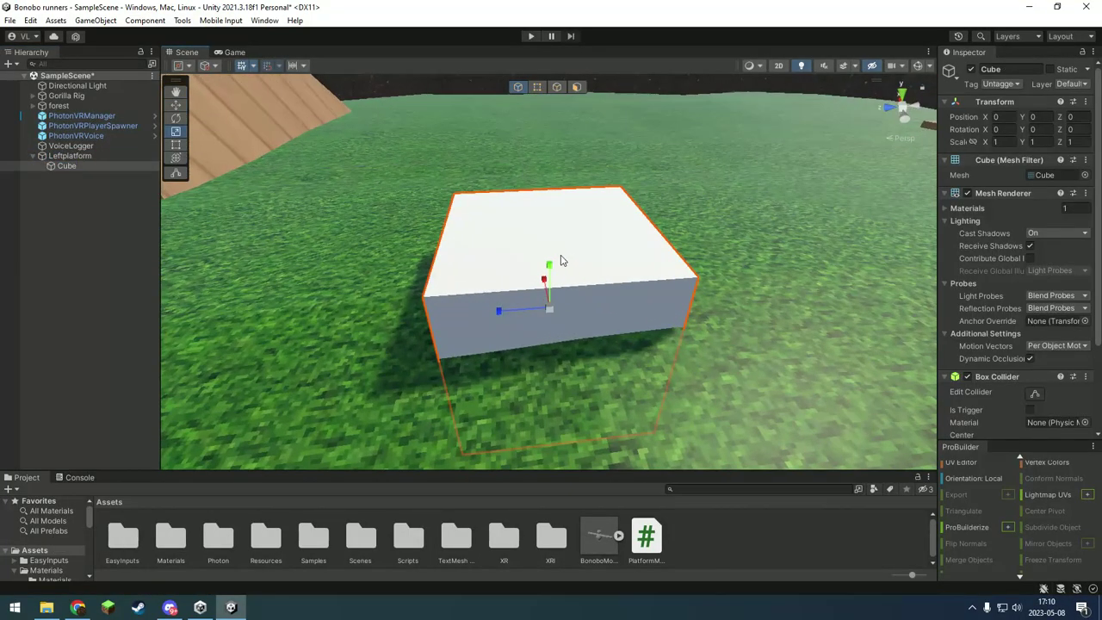
Scale the cube into a thin, flat platform of about 0.85 × 0.08 × 0.85.
{"action": "key", "text": "r"}
{"action": "left_click_drag", "start_coordinate": [551, 262], "coordinate": [532, 294]}
{"action": "key", "text": "w"}
{"action": "right_click_drag", "start_coordinate": [531, 290], "coordinate": [568, 225]}
{"action": "left_click_drag", "start_coordinate": [480, 182], "coordinate": [465, 181]}
{"action": "right_click_drag", "start_coordinate": [465, 181], "coordinate": [416, 143]}
{"action": "key", "text": "w"}
{"action": "left_click_drag", "start_coordinate": [551, 187], "coordinate": [550, 199]}
{"action": "mouse_move", "coordinate": [550, 199]}
{"action": "right_mouse_down"}
{"action": "mouse_move", "coordinate": [538, 228]}
{"action": "mouse_move", "coordinate": [566, 193]}
{"action": "right_mouse_up"}
{"action": "key", "text": "s"}
{"action": "key", "text": "w"}
{"action": "key", "text": "w"}
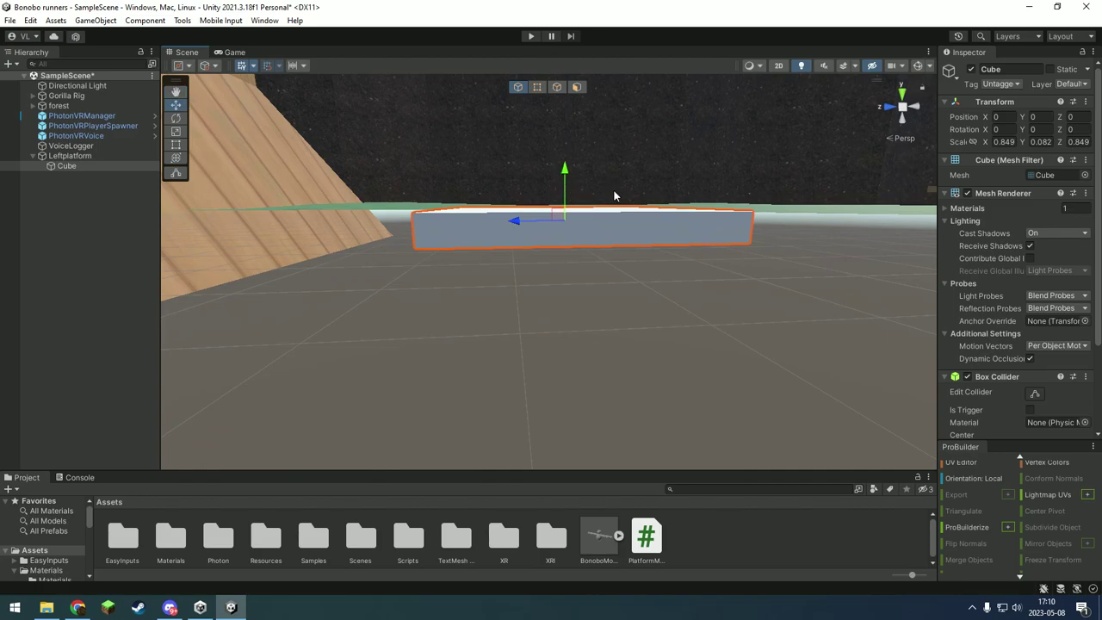
Set the cube's Y position to -0.06 so it sits just below its parent's origin.
{"action": "left_click", "coordinate": [1045, 116]}
{"action": "type", "text": "-0.06"}
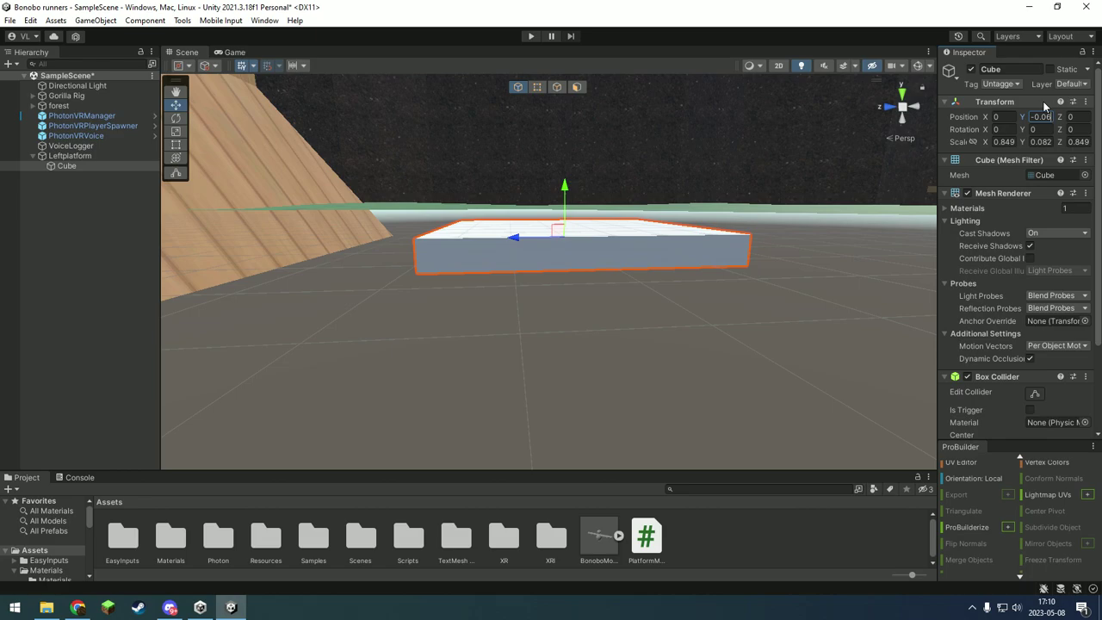
{"action": "right_click_drag", "start_coordinate": [686, 369], "coordinate": [708, 331]}
{"action": "key", "text": "w"}
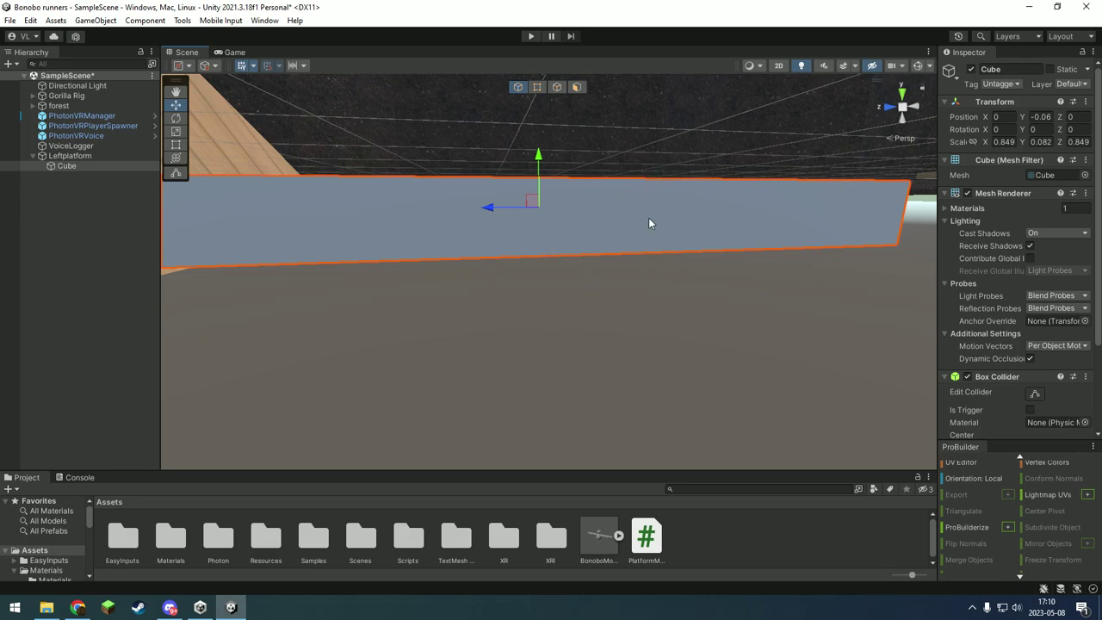
{"action": "left_click", "coordinate": [313, 275]}
Duplicate Leftplatform together with its cube and rename the copy Rightplatform.
{"action": "left_click", "coordinate": [70, 156]}
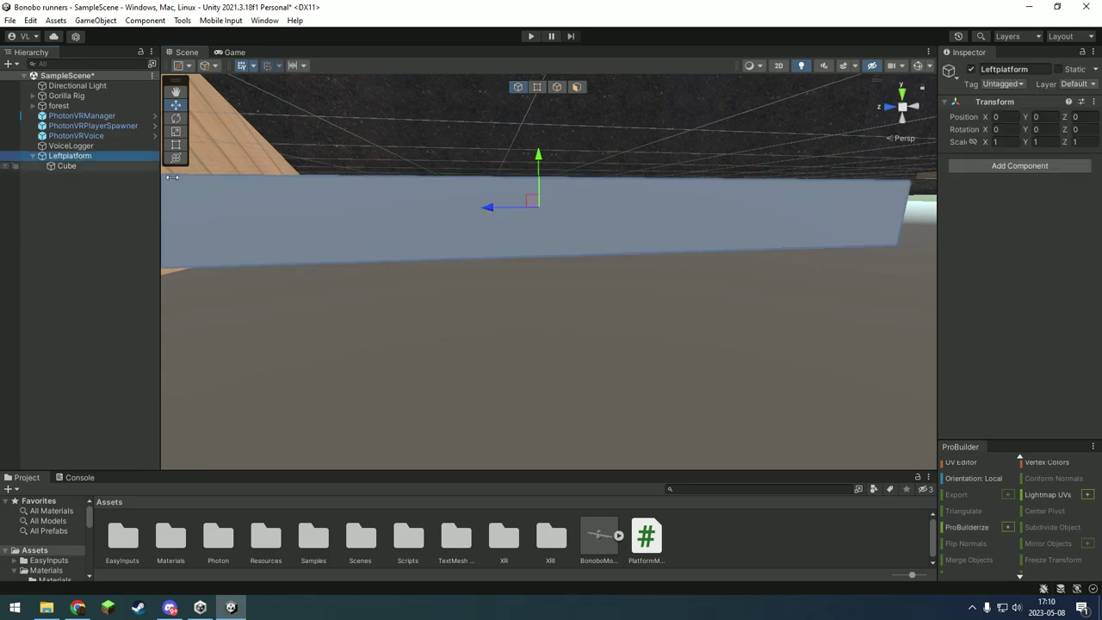
{"action": "right_click_drag", "start_coordinate": [611, 277], "coordinate": [594, 303]}
{"action": "key", "text": "ctrl+d"}
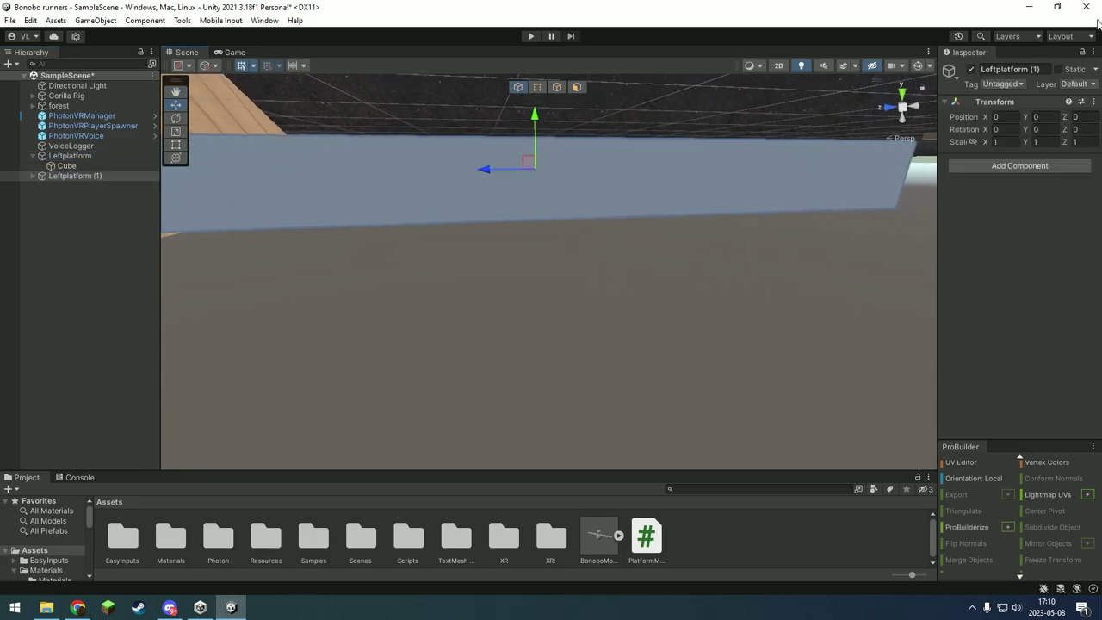
{"action": "left_click", "coordinate": [1016, 69]}
{"action": "type", "text": "Righ"}
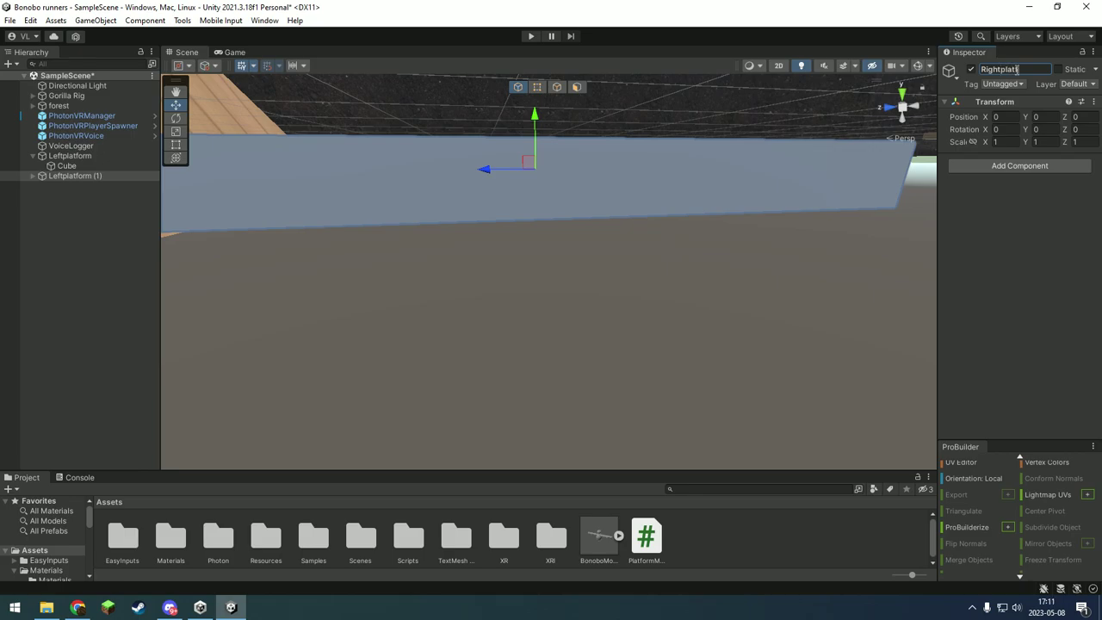
{"action": "key", "text": "Return"}
{"action": "key", "text": "f"}
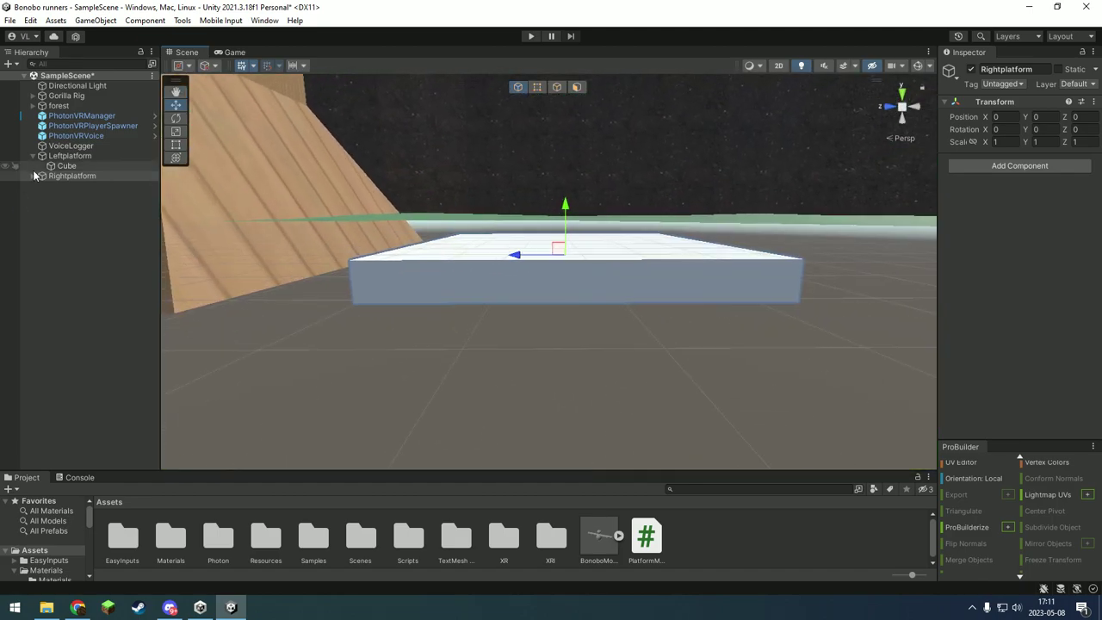
Collapse Leftplatform in the object tree and deactivate both Leftplatform and Rightplatform.
{"action": "left_click", "coordinate": [32, 156]}
{"action": "left_click", "coordinate": [87, 248]}
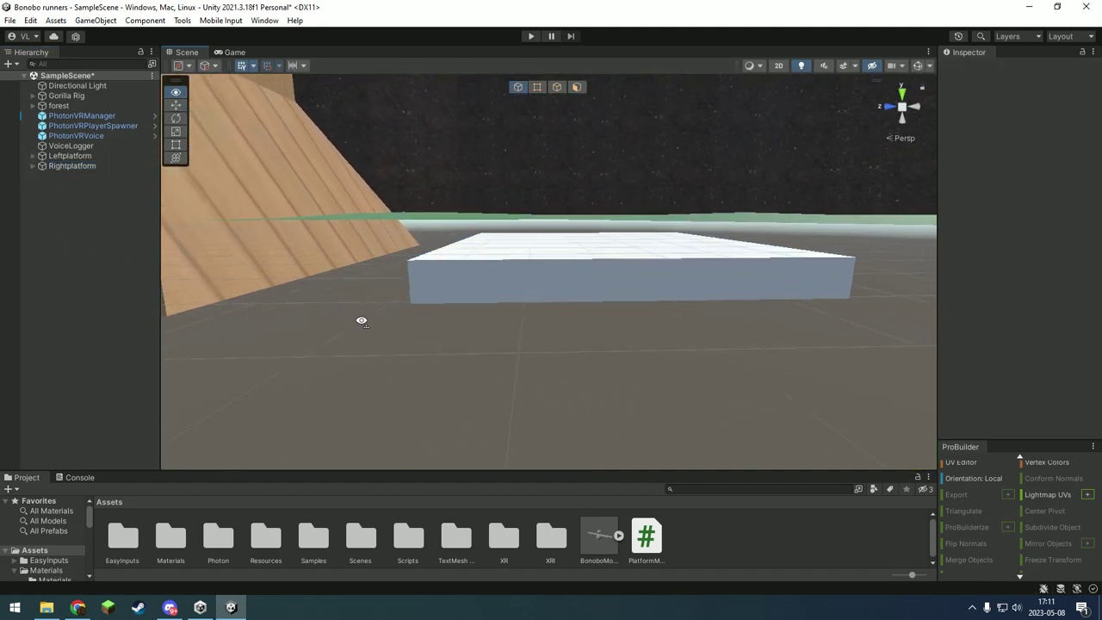
{"action": "left_click", "coordinate": [69, 155]}
{"action": "left_click", "coordinate": [72, 165], "text": "shift"}
{"action": "left_click", "coordinate": [971, 69]}
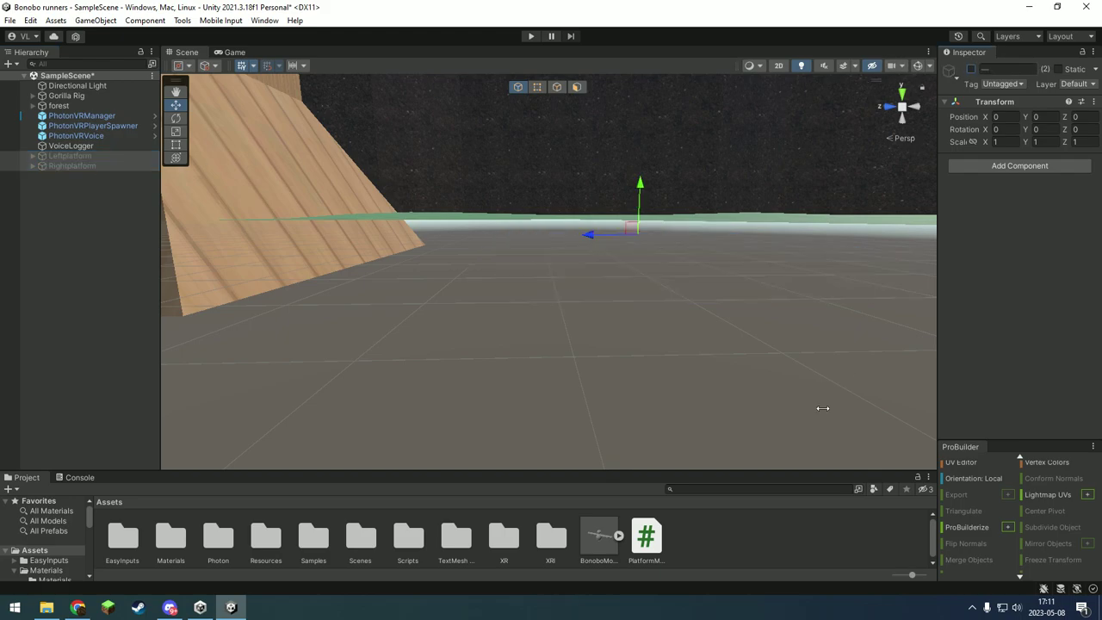
{"action": "left_click", "coordinate": [821, 408]}
Create an empty game object at the scene root and name it PlatformManager.
{"action": "right_click_drag", "start_coordinate": [672, 354], "coordinate": [672, 336]}
{"action": "left_click", "coordinate": [12, 63]}
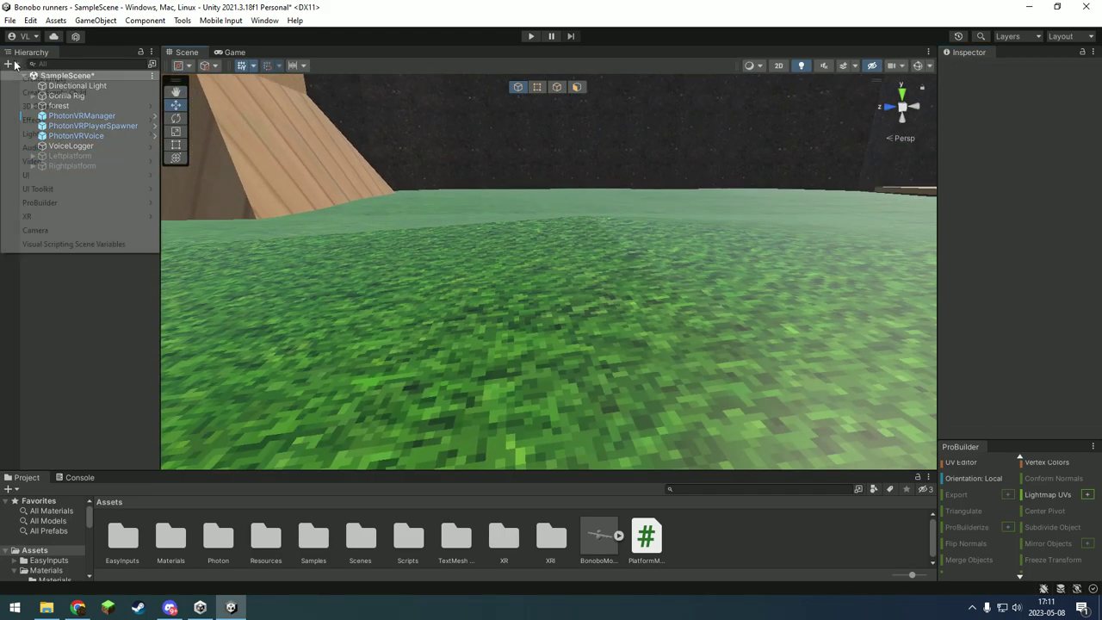
{"action": "left_click", "coordinate": [34, 78]}
{"action": "type", "text": "Plat"}
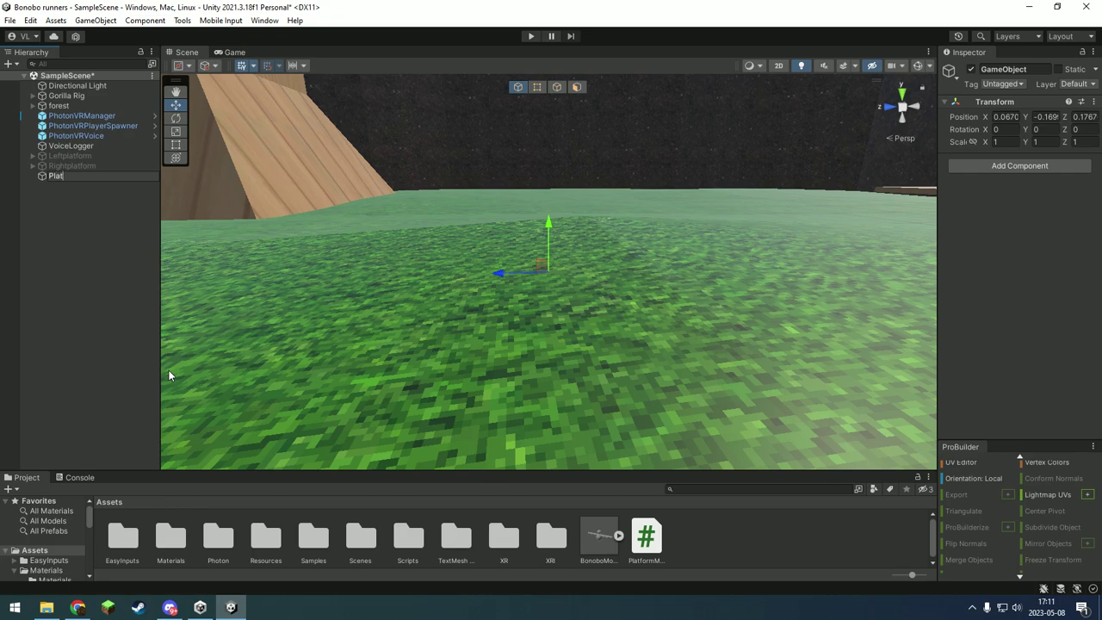
{"action": "type", "text": "formManager"}
{"action": "key", "text": "Return"}
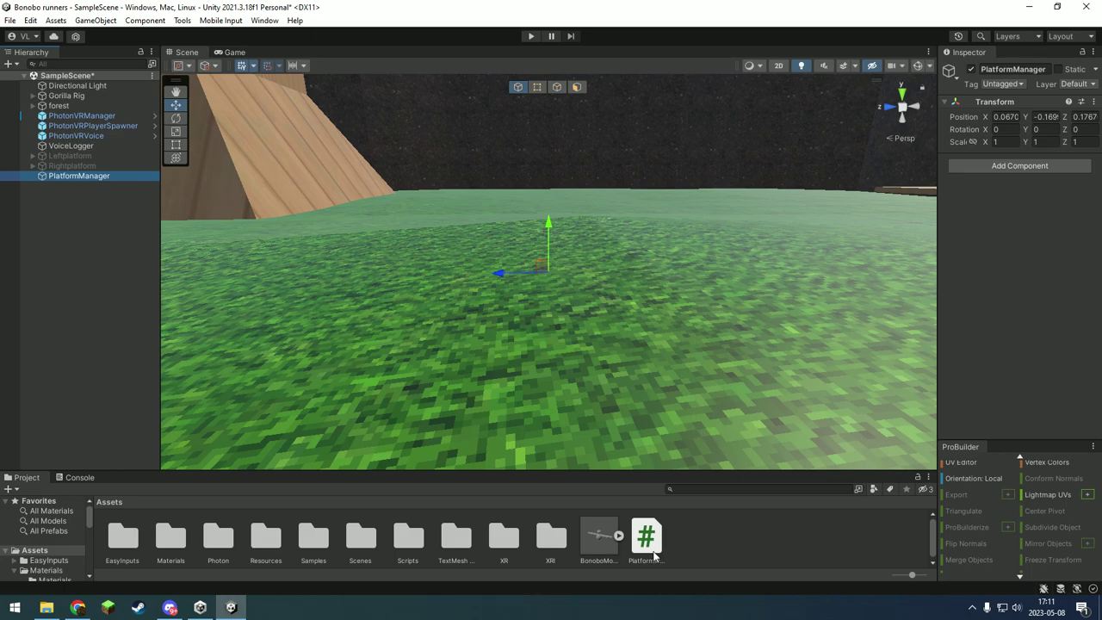
Attach the PlatformManager script to the PlatformManager object and assign Leftplatform as Left and Rightplatform as Right.
{"action": "left_click_drag", "start_coordinate": [654, 550], "coordinate": [955, 361]}
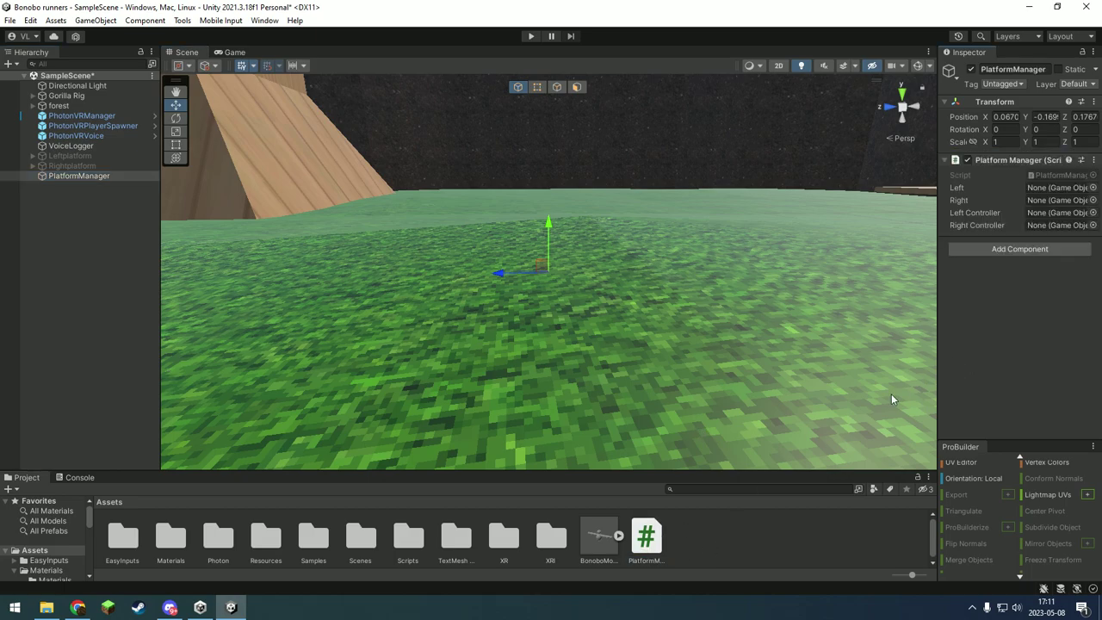
{"action": "left_click_drag", "start_coordinate": [69, 156], "coordinate": [1057, 188]}
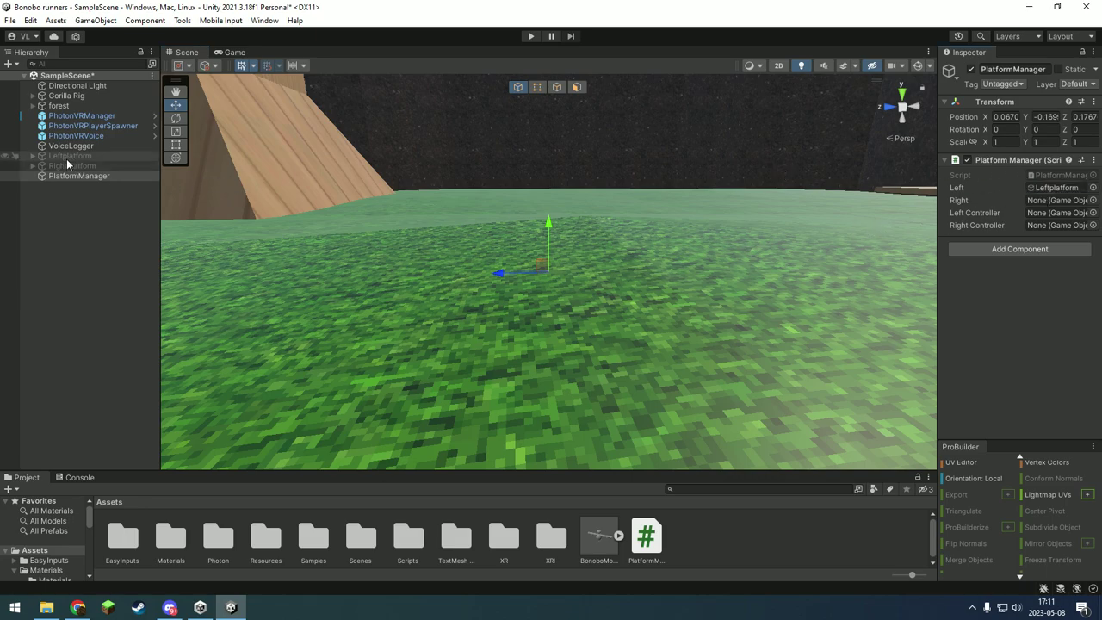
{"action": "left_click_drag", "start_coordinate": [72, 165], "coordinate": [1054, 199]}
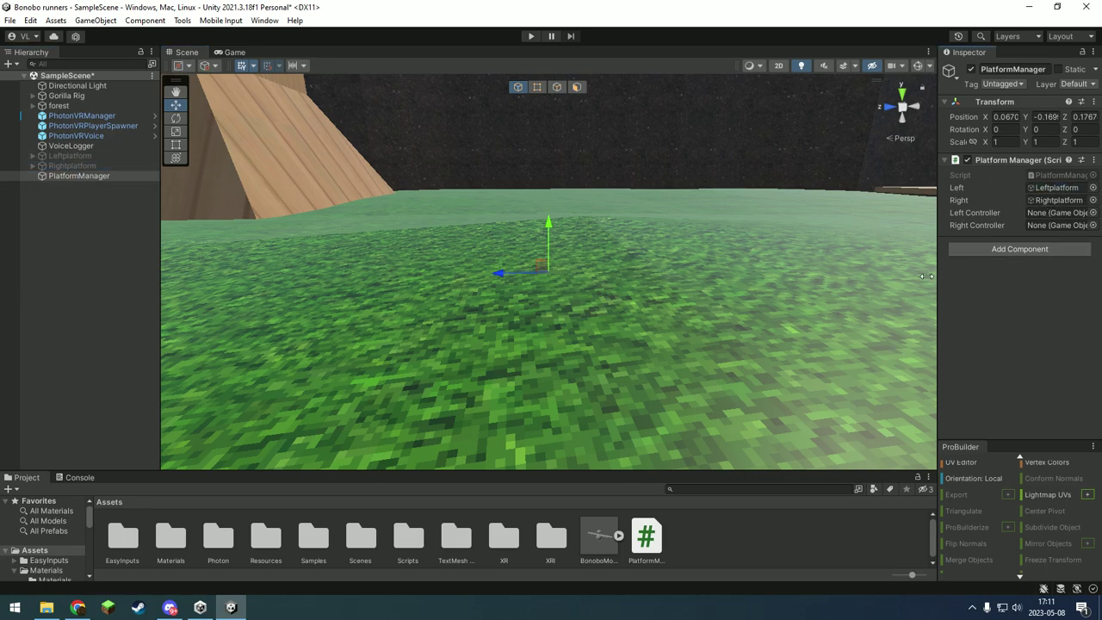
Assign GorillaPlayer's LeftHand Controller and RightHand Controller to the script's Left Controller and Right Controller references.
{"action": "left_click", "coordinate": [32, 96]}
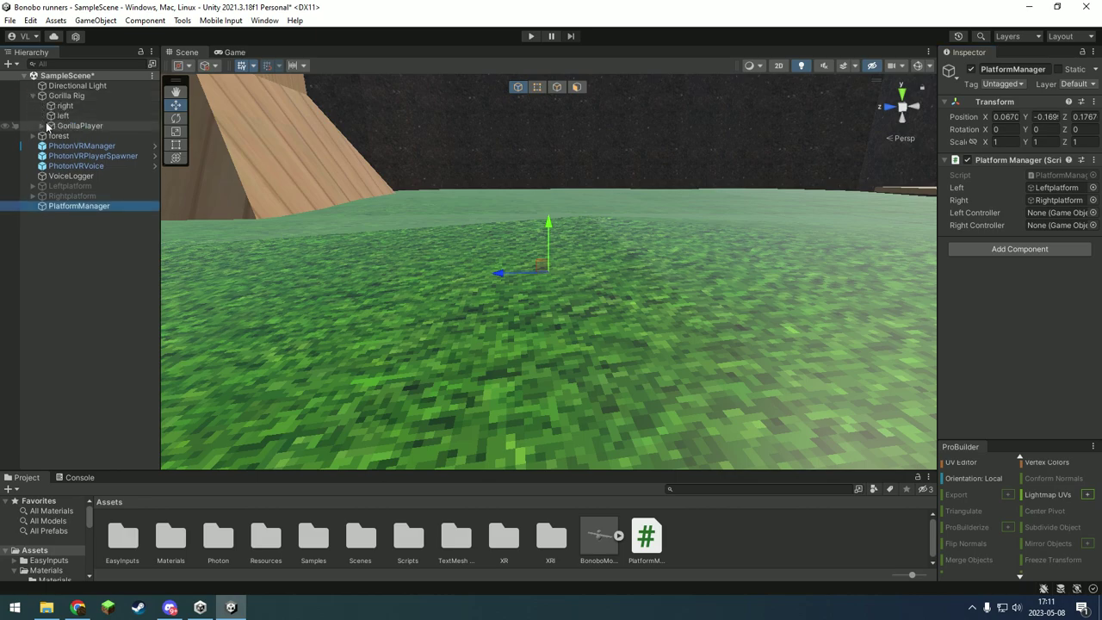
{"action": "left_click", "coordinate": [41, 126]}
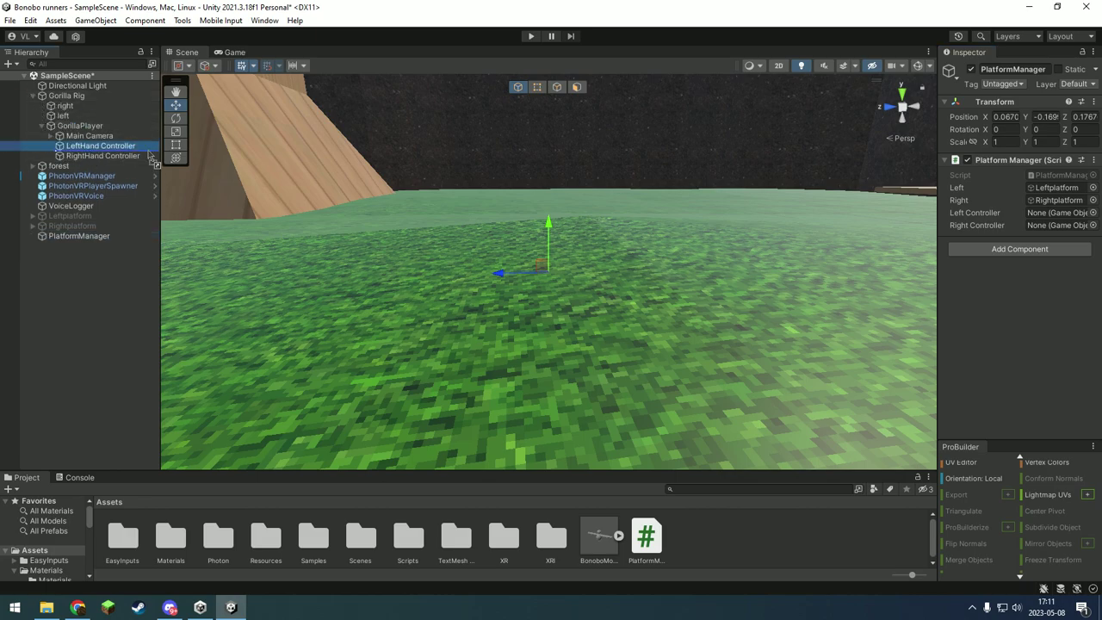
{"action": "left_click_drag", "start_coordinate": [940, 207], "coordinate": [1054, 212]}
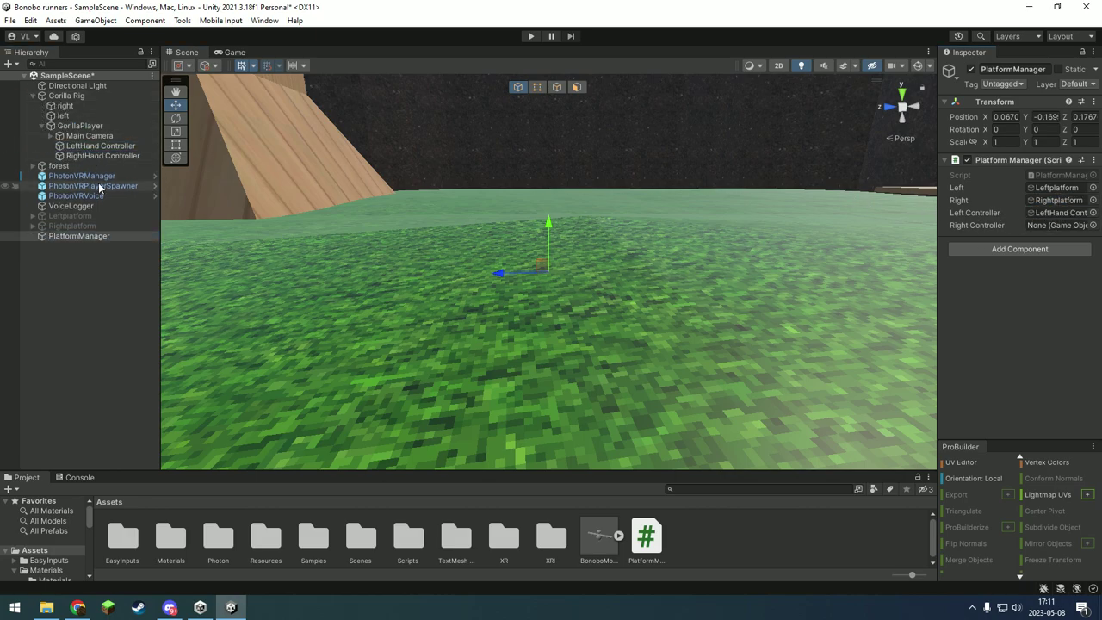
{"action": "left_click_drag", "start_coordinate": [87, 155], "coordinate": [1049, 225]}
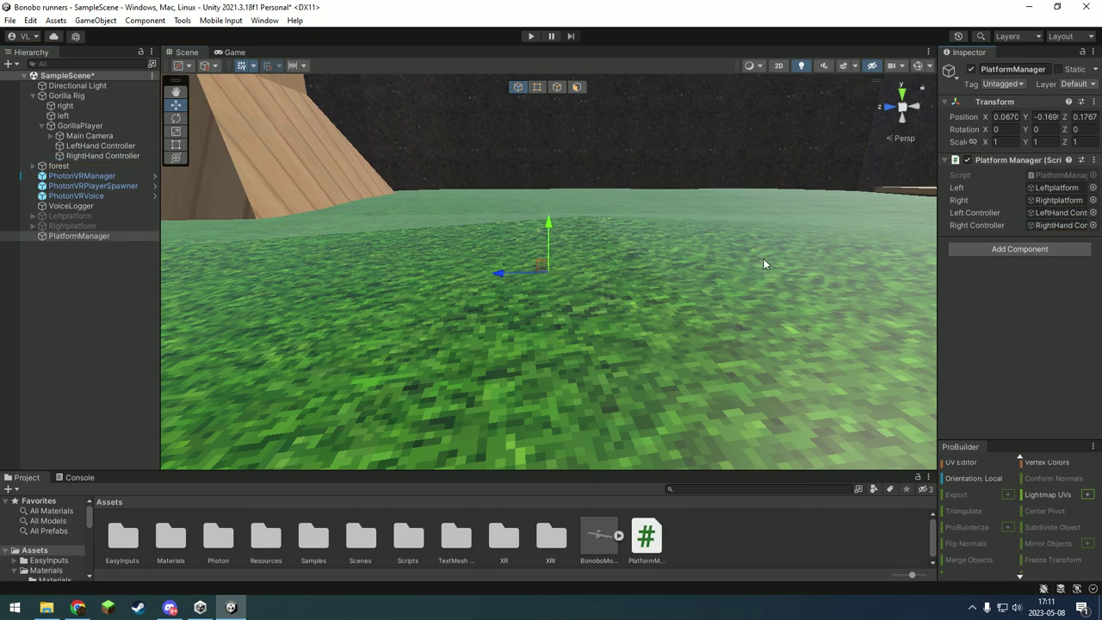
{"action": "left_click", "coordinate": [761, 511]}
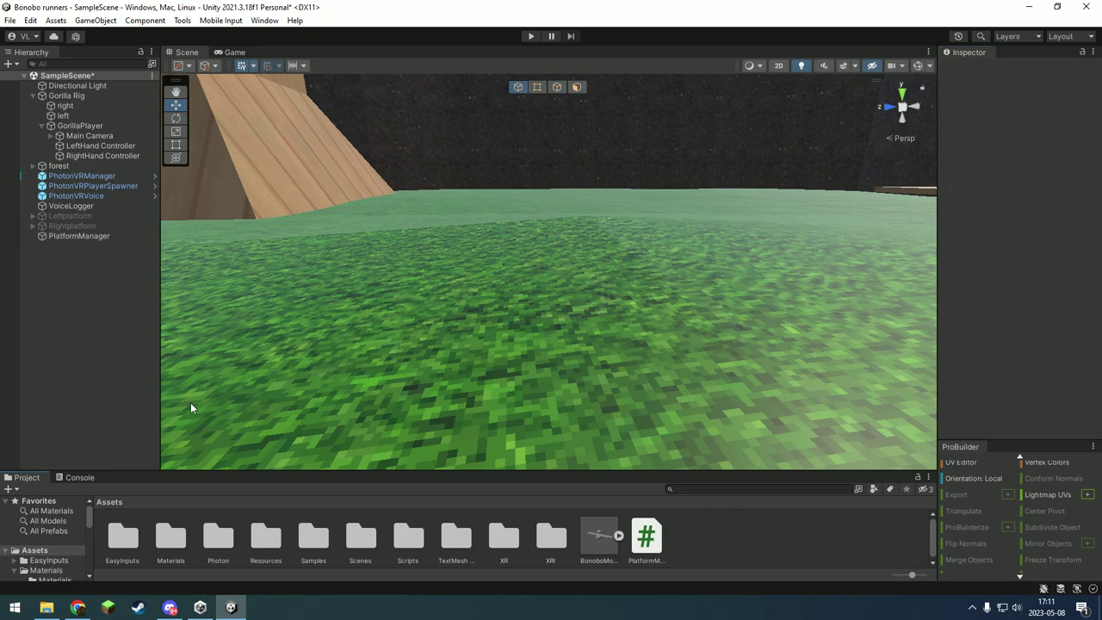
Deactivate the PlatformManager object in the scene.
{"action": "left_click", "coordinate": [82, 236]}
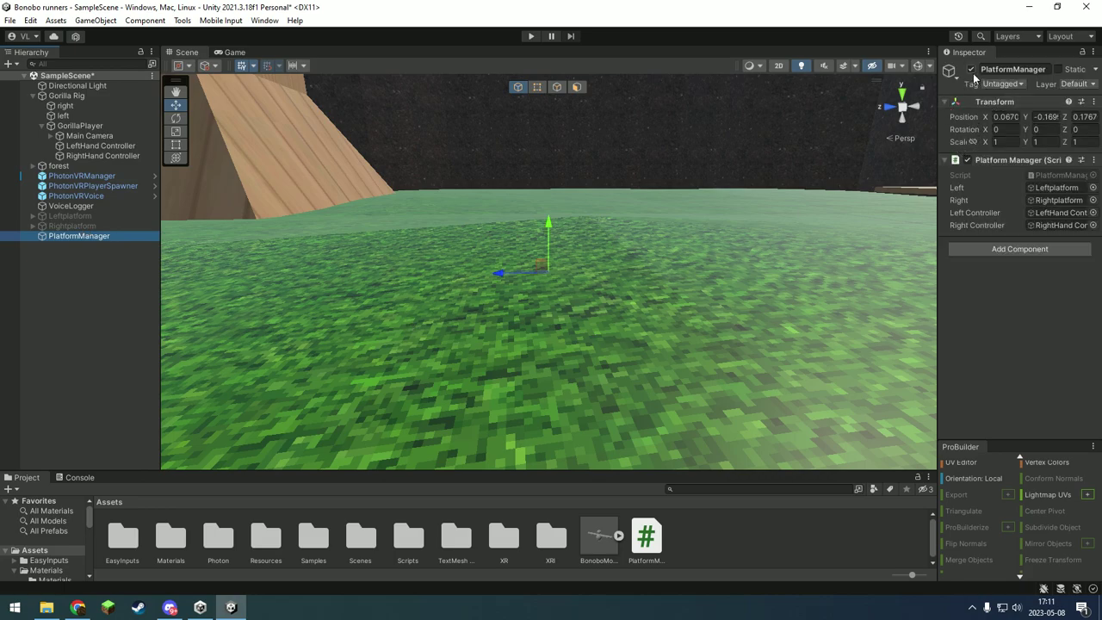
{"action": "left_click", "coordinate": [972, 72]}
{"action": "left_click", "coordinate": [119, 344]}
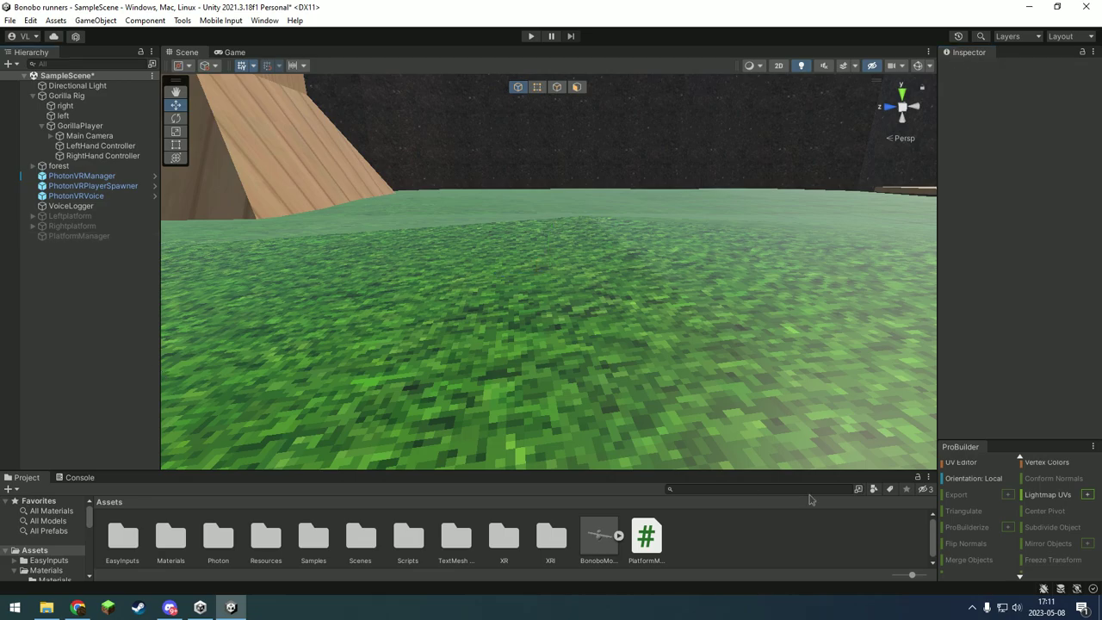
Open the project's Scripts folder and add the Disable and Enable scripts to it.
{"action": "right_click_drag", "start_coordinate": [812, 362], "coordinate": [551, 367]}
{"action": "scroll", "coordinate": [760, 396], "scroll_direction": "down", "scroll_amount": 5}
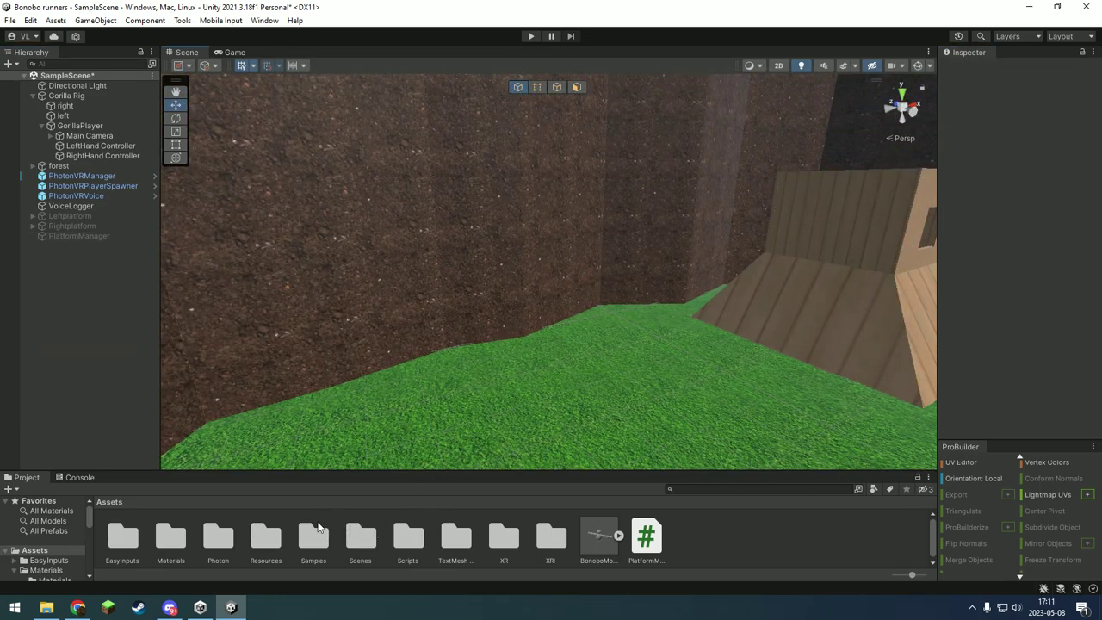
{"action": "double_click", "coordinate": [403, 540]}
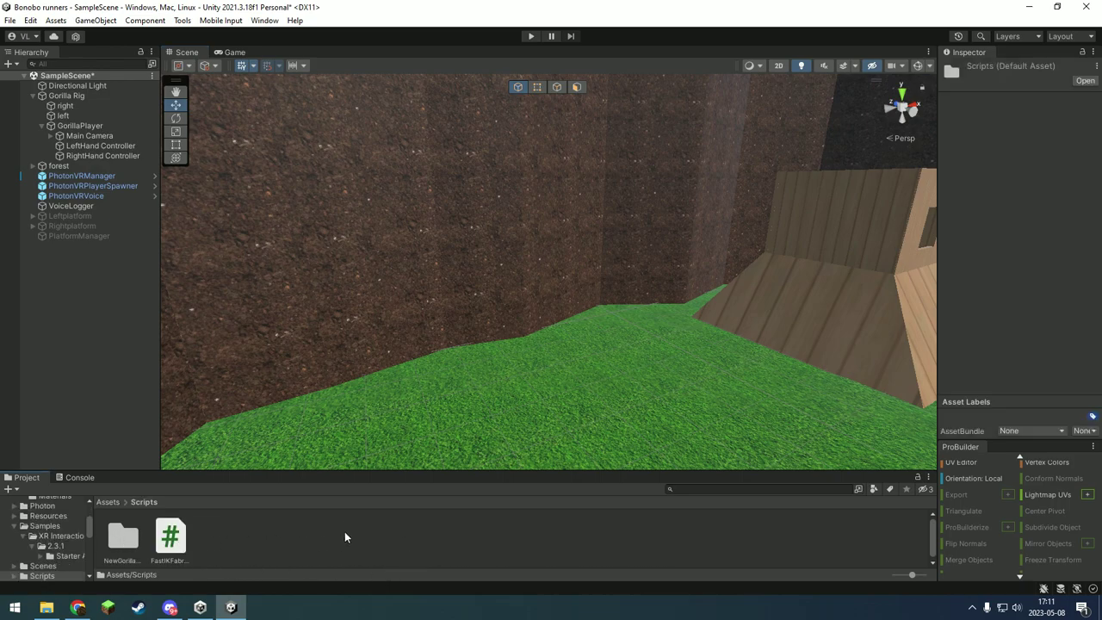
{"action": "key", "text": "alt+Tab"}
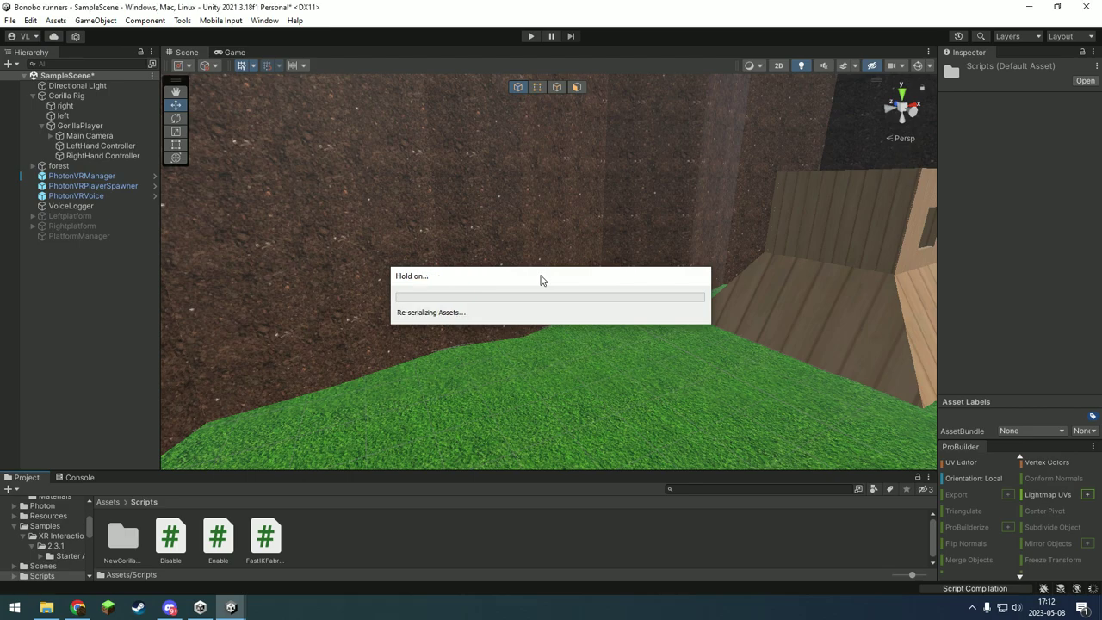
{"action": "left_click", "coordinate": [722, 536]}
{"action": "right_click_drag", "start_coordinate": [665, 337], "coordinate": [696, 352]}
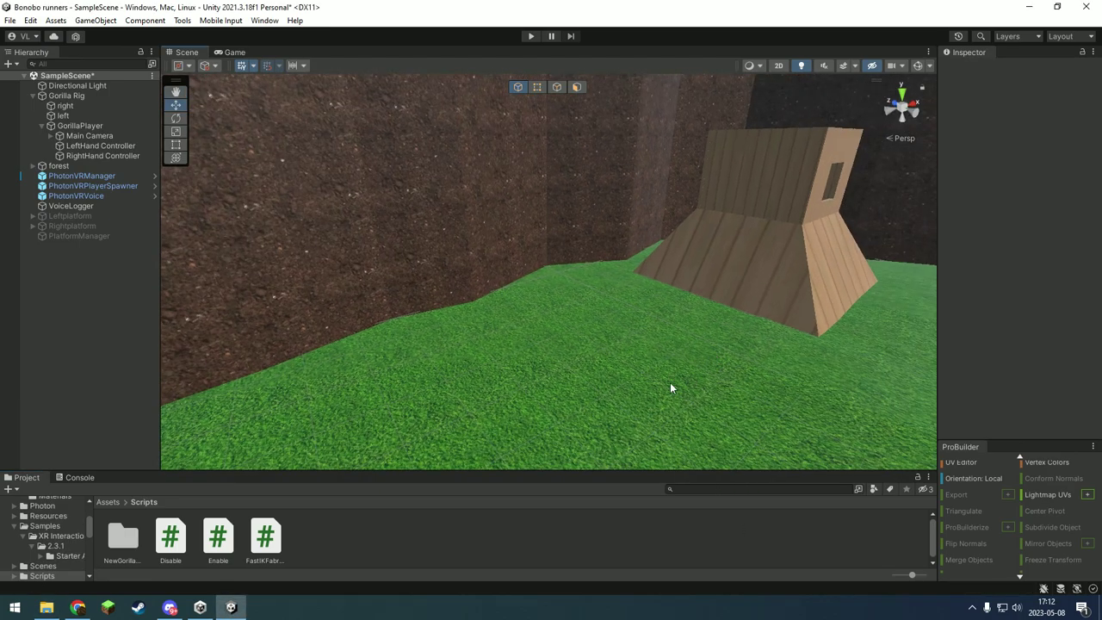
{"action": "right_click_drag", "start_coordinate": [609, 370], "coordinate": [590, 353]}
{"action": "key", "text": "w"}
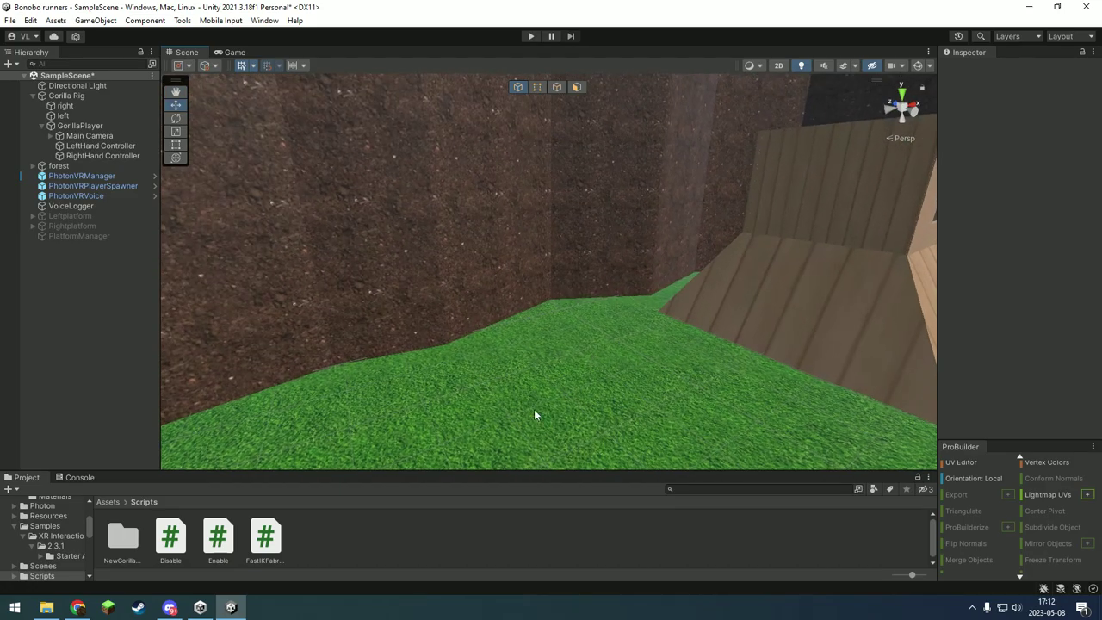
{"action": "right_click_drag", "start_coordinate": [333, 307], "coordinate": [199, 284]}
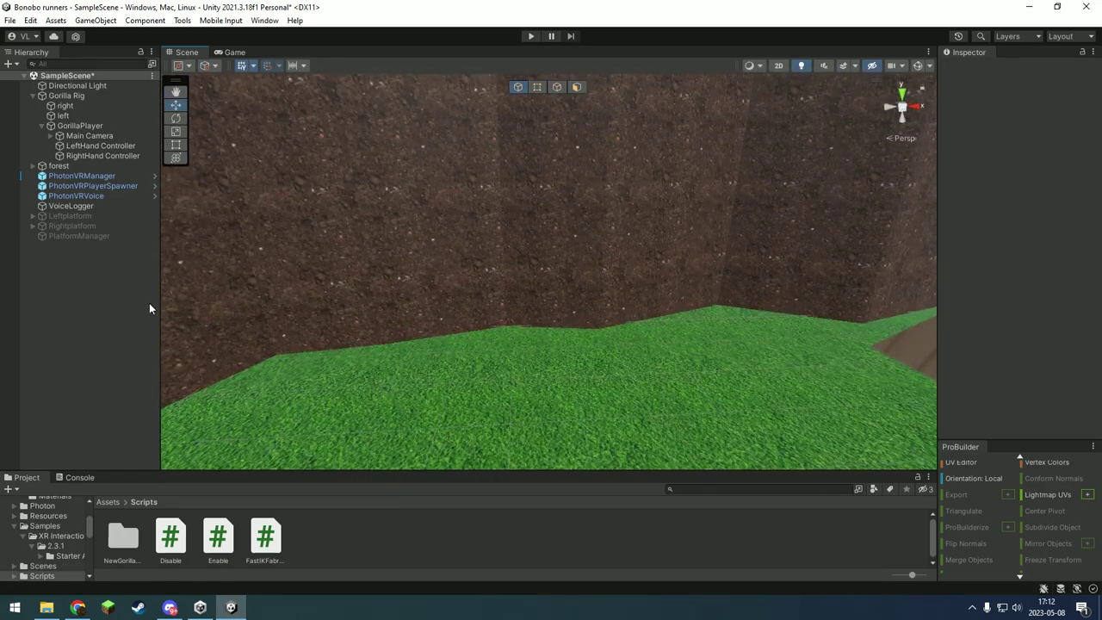
{"action": "left_click", "coordinate": [9, 20]}
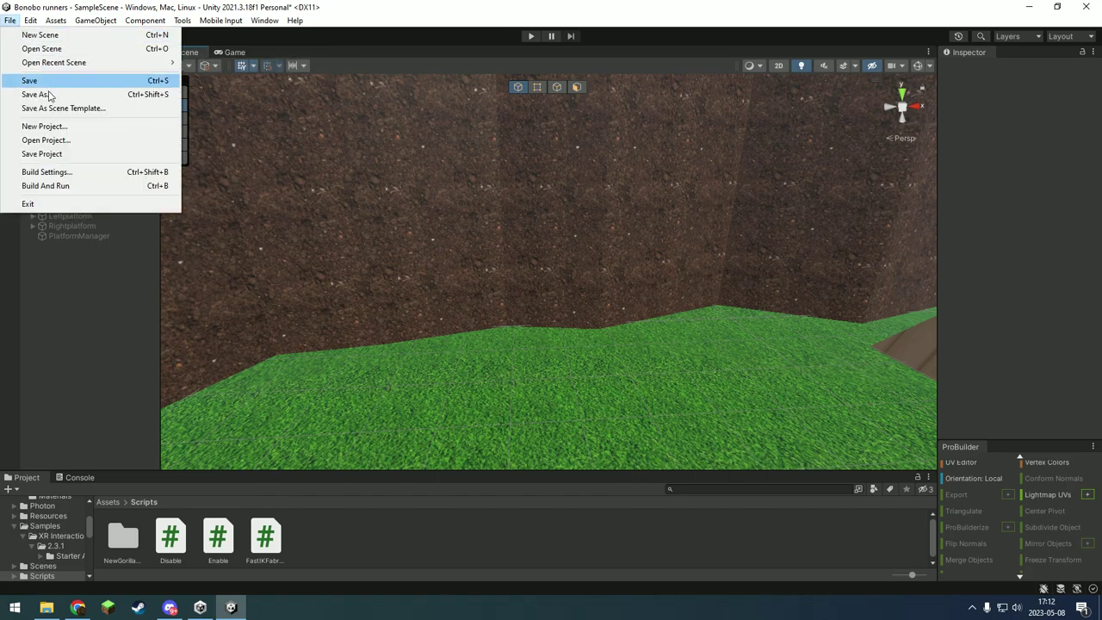
{"action": "left_click", "coordinate": [99, 326]}
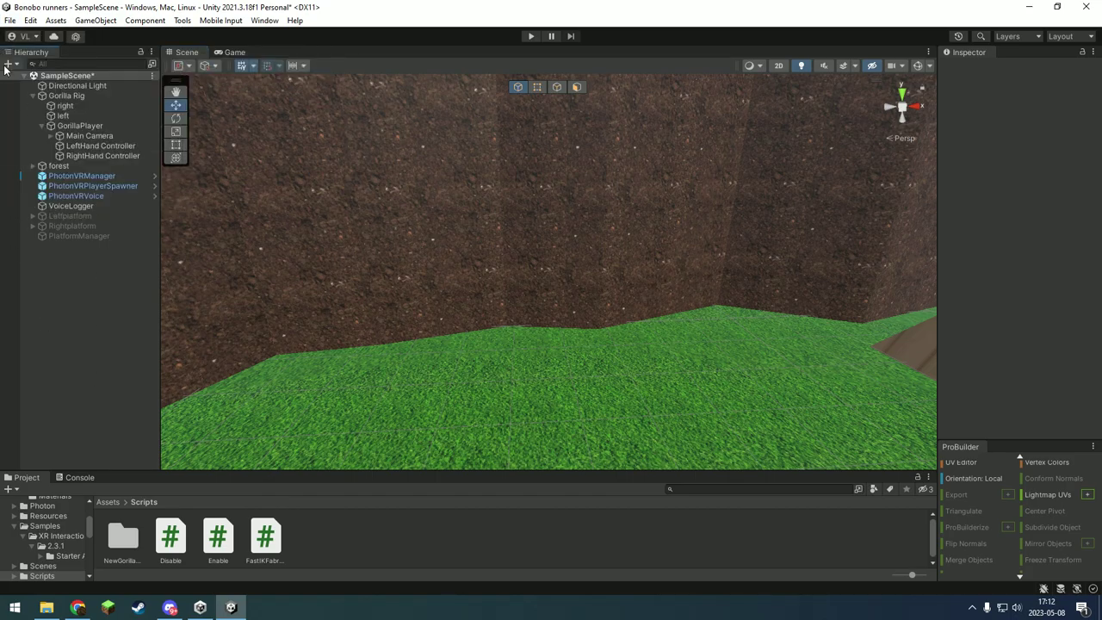
Add a cube to the scene on the grass area near the dirt wall.
{"action": "left_click", "coordinate": [7, 64]}
{"action": "mouse_move", "coordinate": [37, 105]}
{"action": "left_click", "coordinate": [186, 105]}
{"action": "right_click_drag", "start_coordinate": [430, 197], "coordinate": [480, 224]}
{"action": "key", "text": "s"}
{"action": "left_click_drag", "start_coordinate": [465, 209], "coordinate": [435, 262]}
{"action": "right_click_drag", "start_coordinate": [435, 263], "coordinate": [379, 301]}
Create a material named green in the project's Materials folder.
{"action": "left_click", "coordinate": [109, 502]}
{"action": "double_click", "coordinate": [171, 538]}
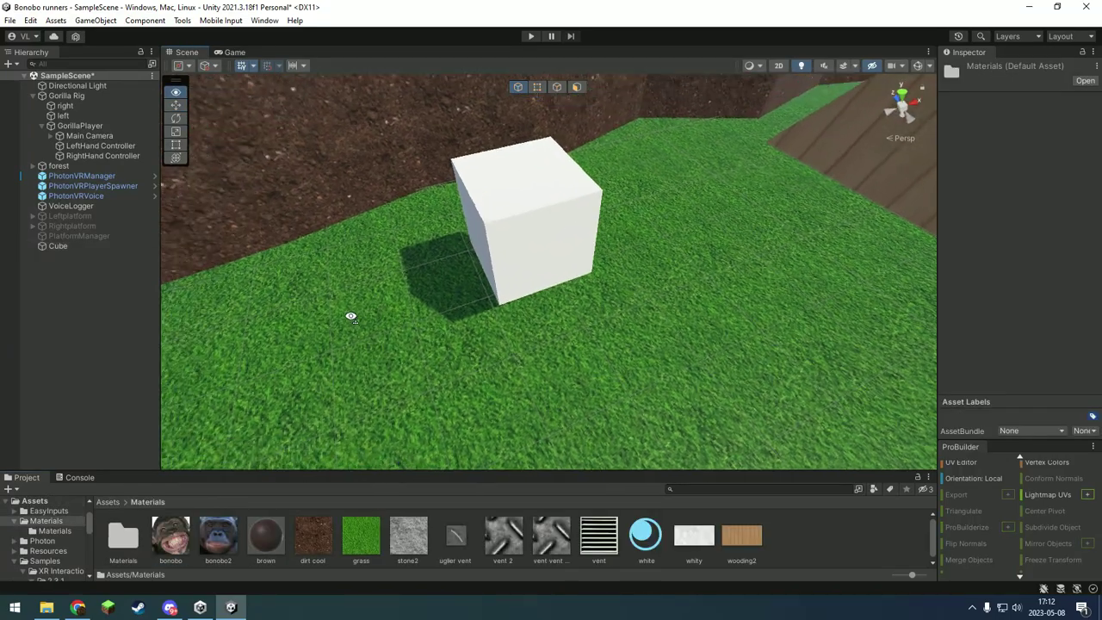
{"action": "right_click", "coordinate": [809, 547]}
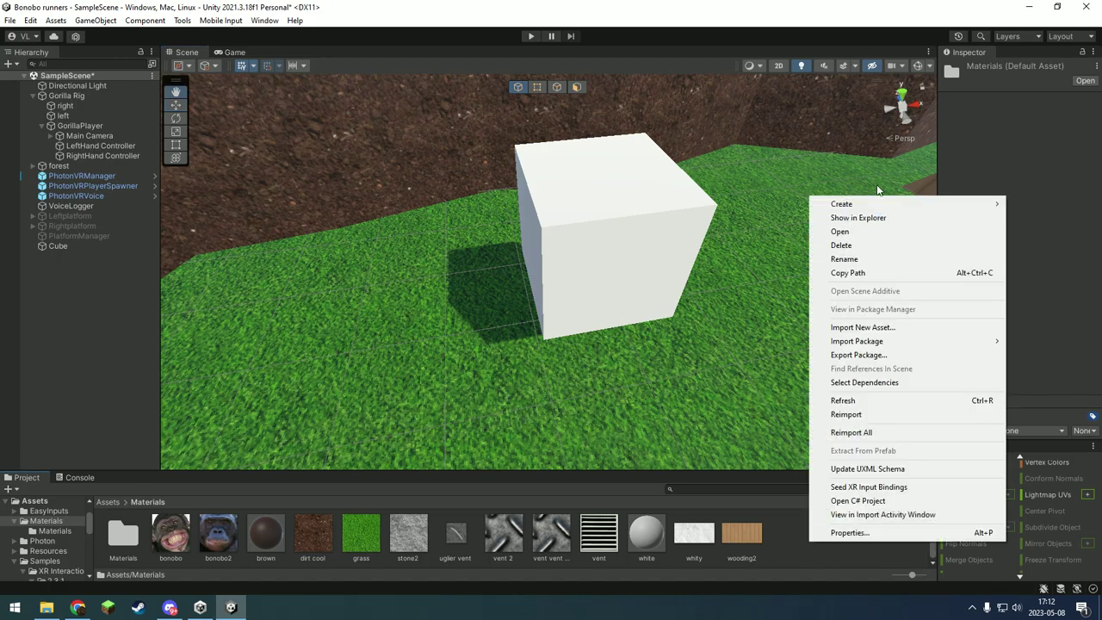
{"action": "mouse_move", "coordinate": [878, 203]}
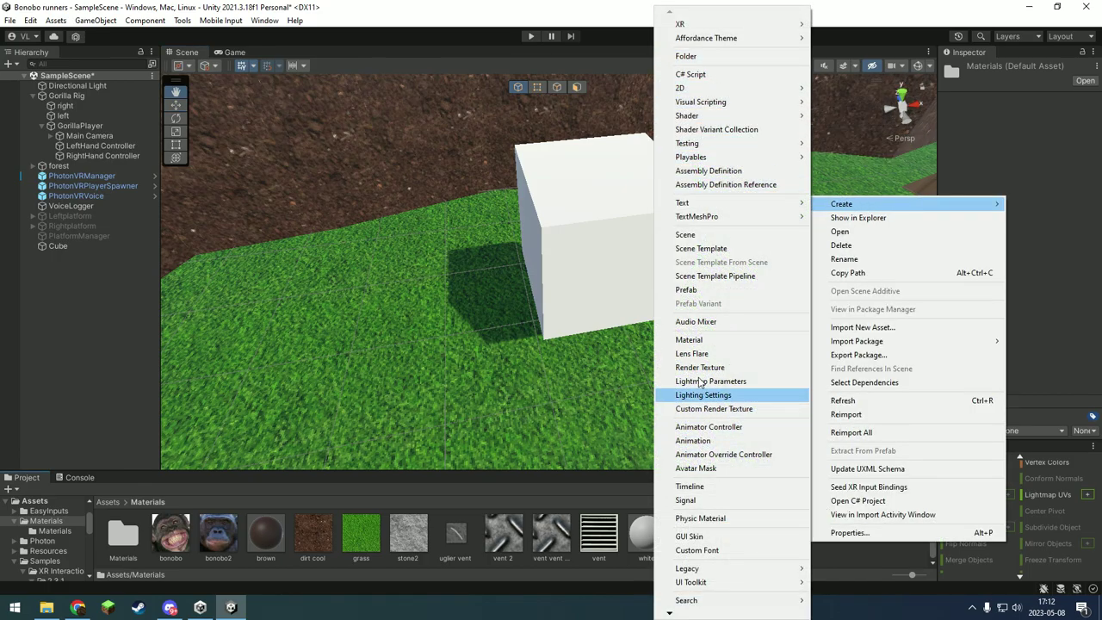
{"action": "left_click", "coordinate": [699, 343]}
{"action": "type", "text": "green"}
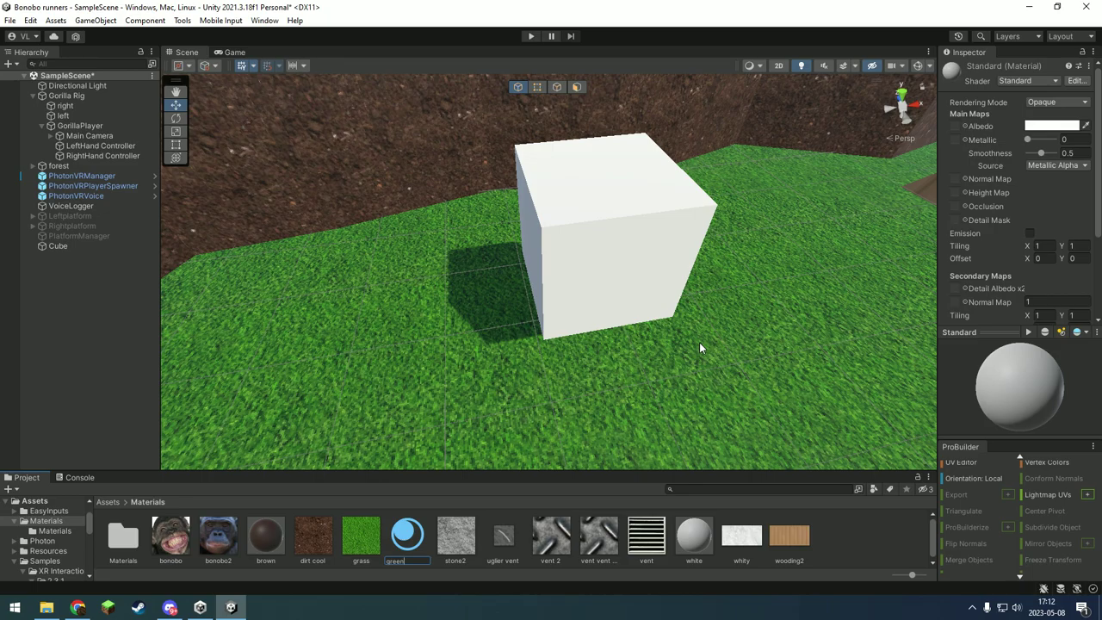
Set the green material's albedo colour to bright green.
{"action": "left_click", "coordinate": [1060, 127]}
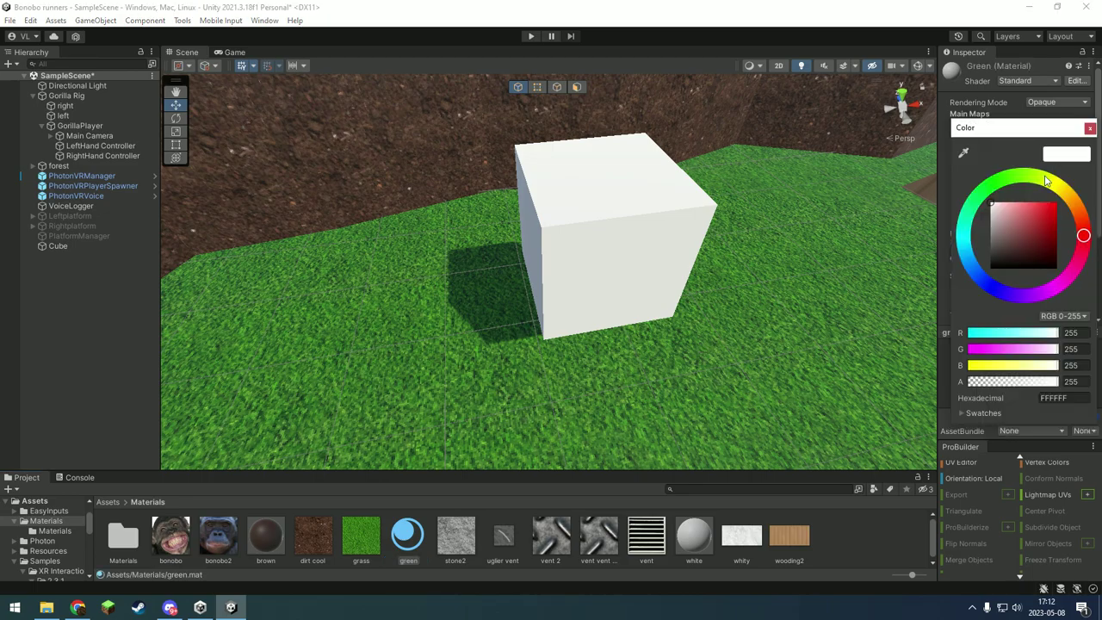
{"action": "left_click_drag", "start_coordinate": [1044, 183], "coordinate": [1073, 196]}
{"action": "left_click", "coordinate": [1004, 186]}
{"action": "left_click", "coordinate": [1090, 127]}
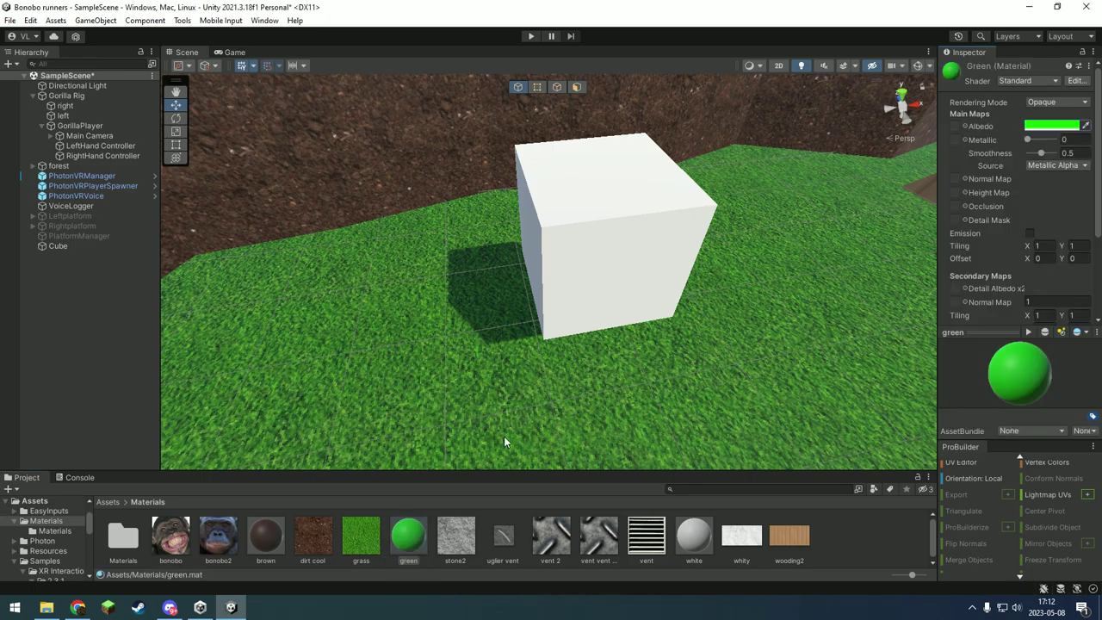
Apply the green material to the cube and duplicate the cube, placing the copy right beside the original.
{"action": "left_click_drag", "start_coordinate": [518, 383], "coordinate": [627, 242]}
{"action": "left_click_drag", "start_coordinate": [626, 243], "coordinate": [691, 234], "text": "alt"}
{"action": "left_click", "coordinate": [538, 270]}
{"action": "key", "text": "ctrl+d"}
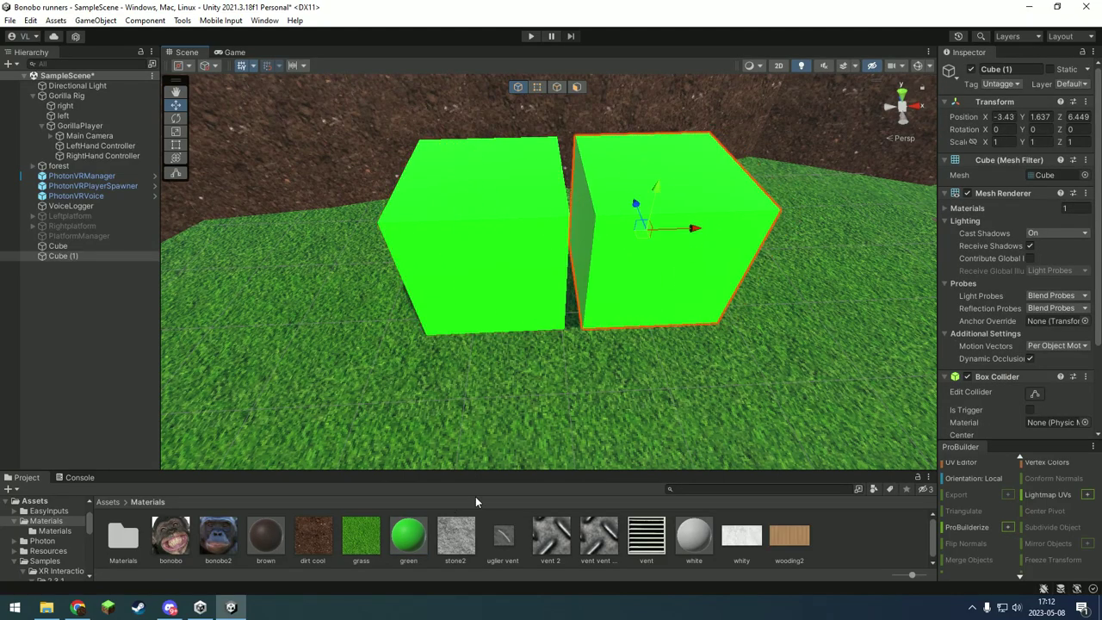
Create another material in the Materials folder and name it red.
{"action": "right_click", "coordinate": [831, 536]}
{"action": "mouse_move", "coordinate": [892, 194]}
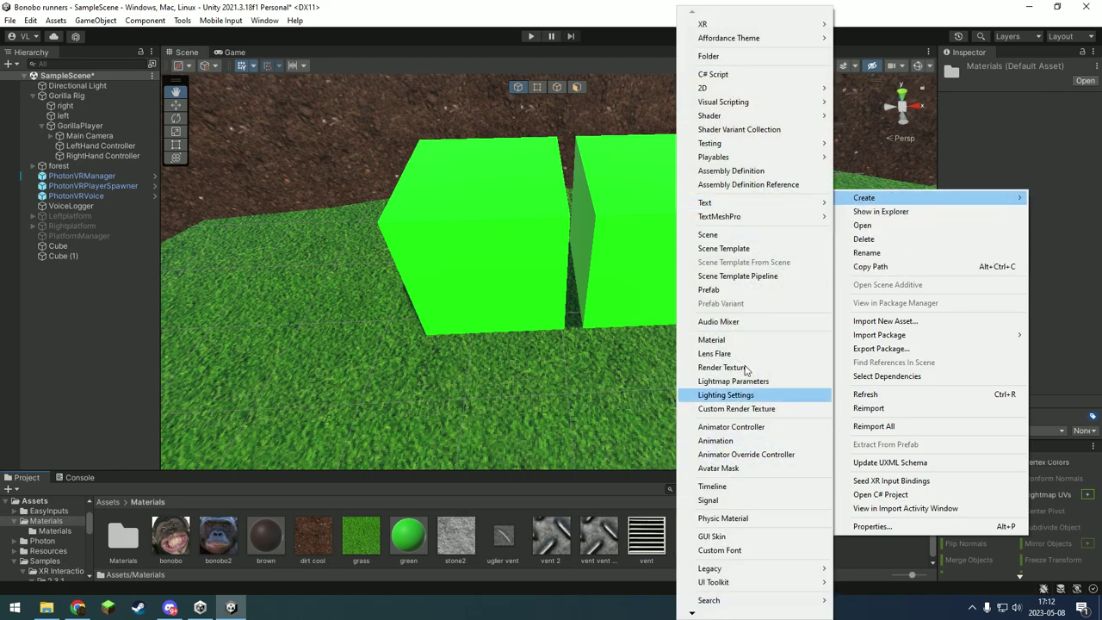
{"action": "left_click", "coordinate": [736, 340]}
{"action": "type", "text": "red"}
{"action": "key", "text": "Return"}
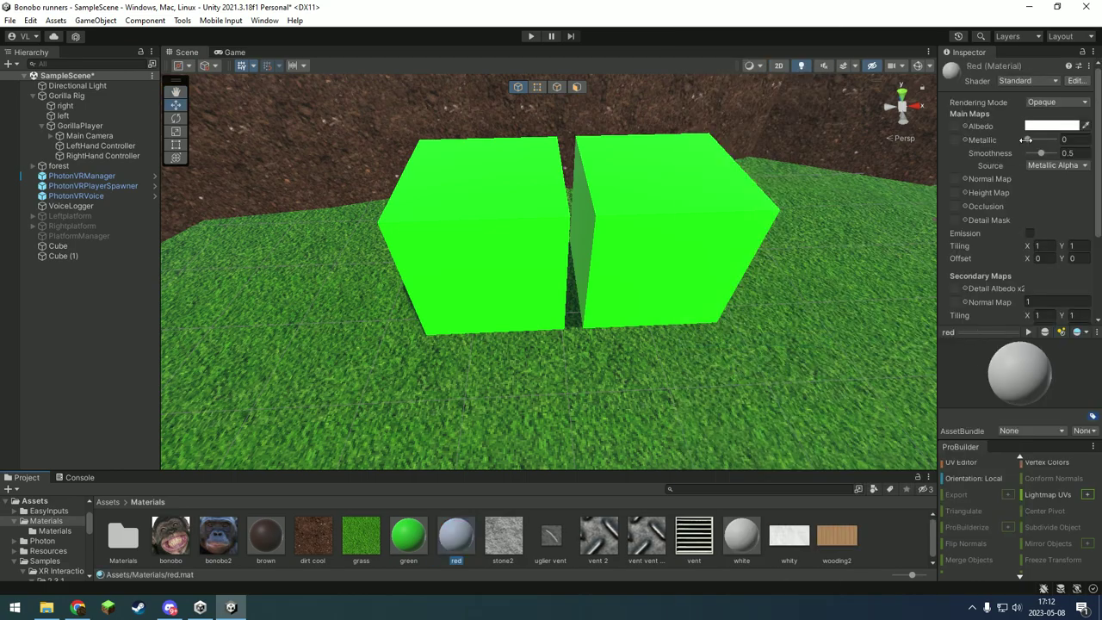
Set the red material's albedo to a strong red and apply the material to the duplicated cube.
{"action": "left_click", "coordinate": [1051, 126]}
{"action": "left_click", "coordinate": [1049, 210]}
{"action": "left_click", "coordinate": [1090, 118]}
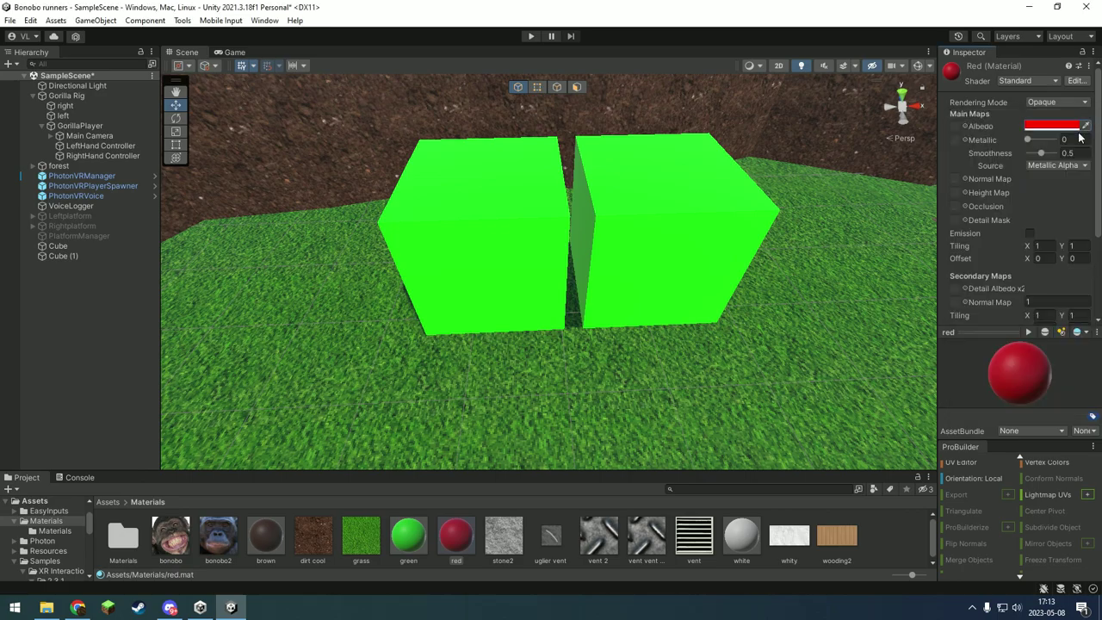
{"action": "left_click_drag", "start_coordinate": [462, 530], "coordinate": [697, 250]}
{"action": "right_click_drag", "start_coordinate": [696, 251], "coordinate": [715, 244]}
Attach the Enable script from the Scripts folder to the green cube and assign PlatformManager as its The Thingy reference.
{"action": "left_click", "coordinate": [558, 318]}
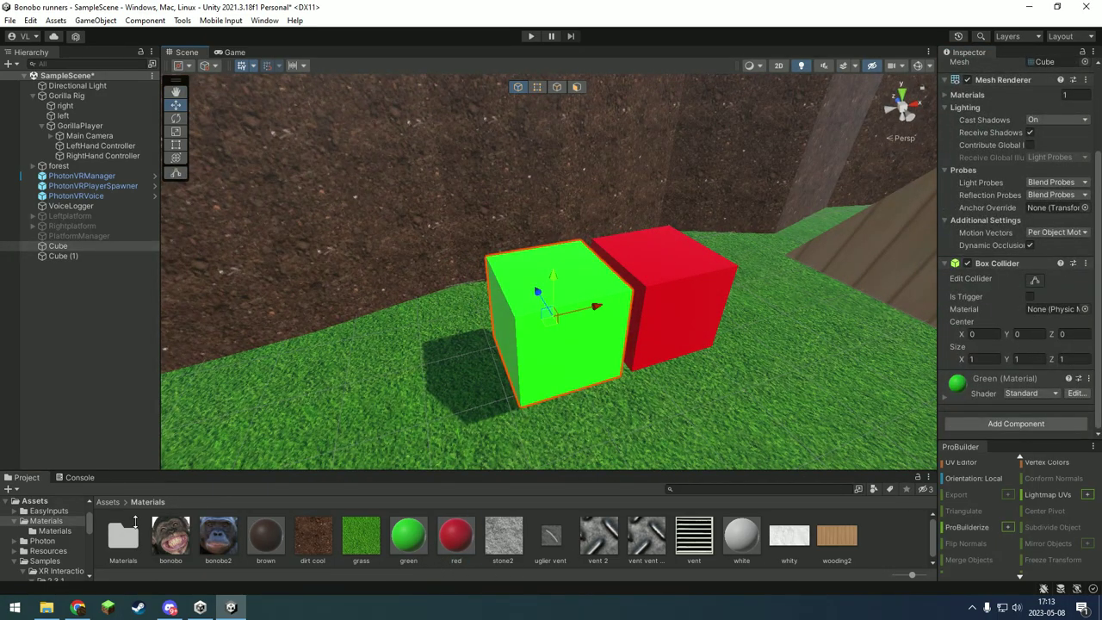
{"action": "left_click", "coordinate": [111, 502]}
{"action": "double_click", "coordinate": [408, 541]}
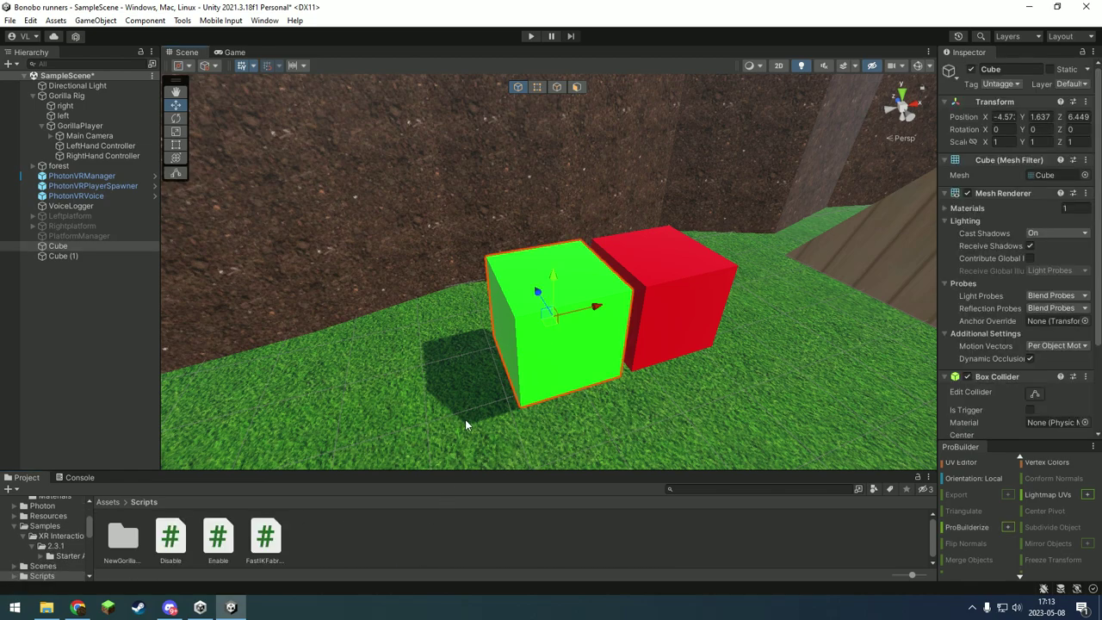
{"action": "scroll", "coordinate": [1067, 433], "scroll_direction": "down", "scroll_amount": 2}
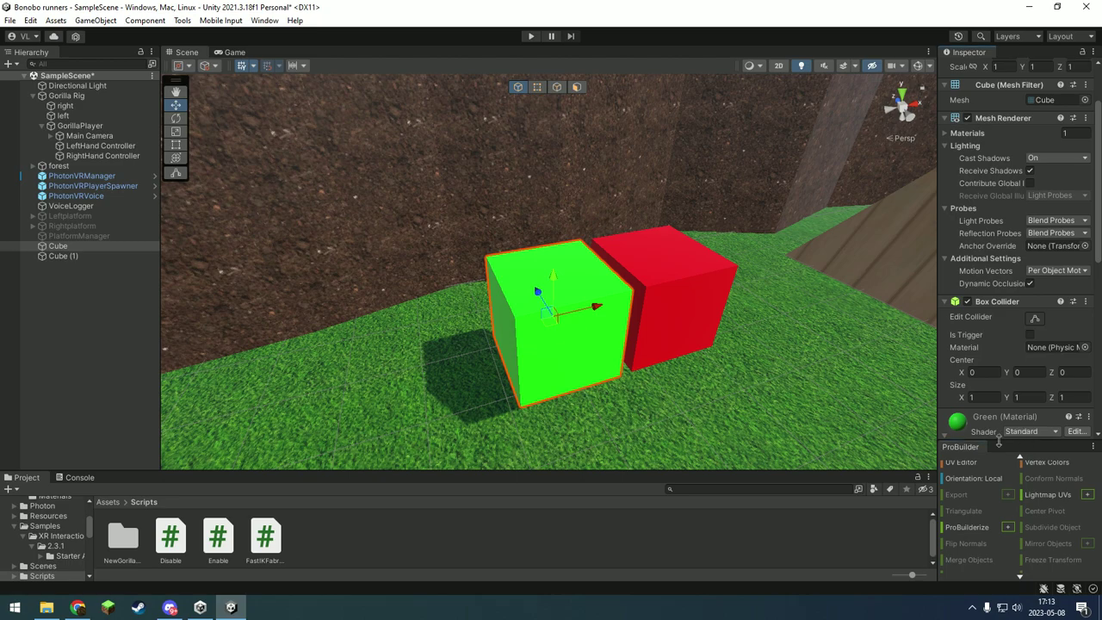
{"action": "scroll", "coordinate": [1017, 389], "scroll_direction": "down", "scroll_amount": 6}
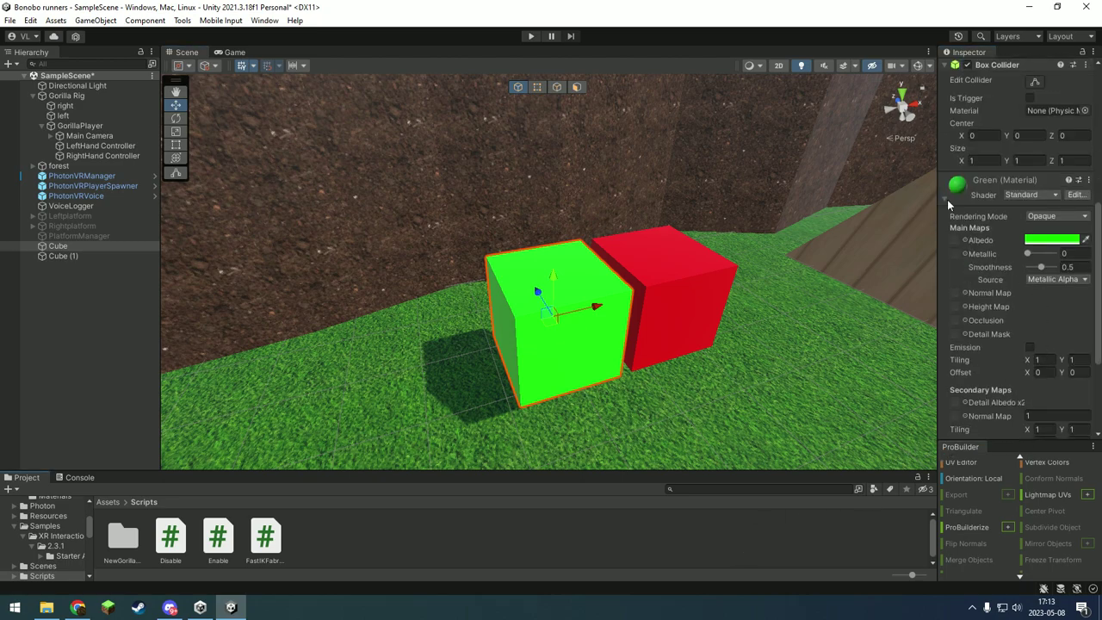
{"action": "left_click", "coordinate": [946, 202]}
{"action": "left_click_drag", "start_coordinate": [219, 537], "coordinate": [1015, 422]}
{"action": "right_click_drag", "start_coordinate": [222, 323], "coordinate": [533, 339]}
{"action": "left_click_drag", "start_coordinate": [79, 235], "coordinate": [227, 251]}
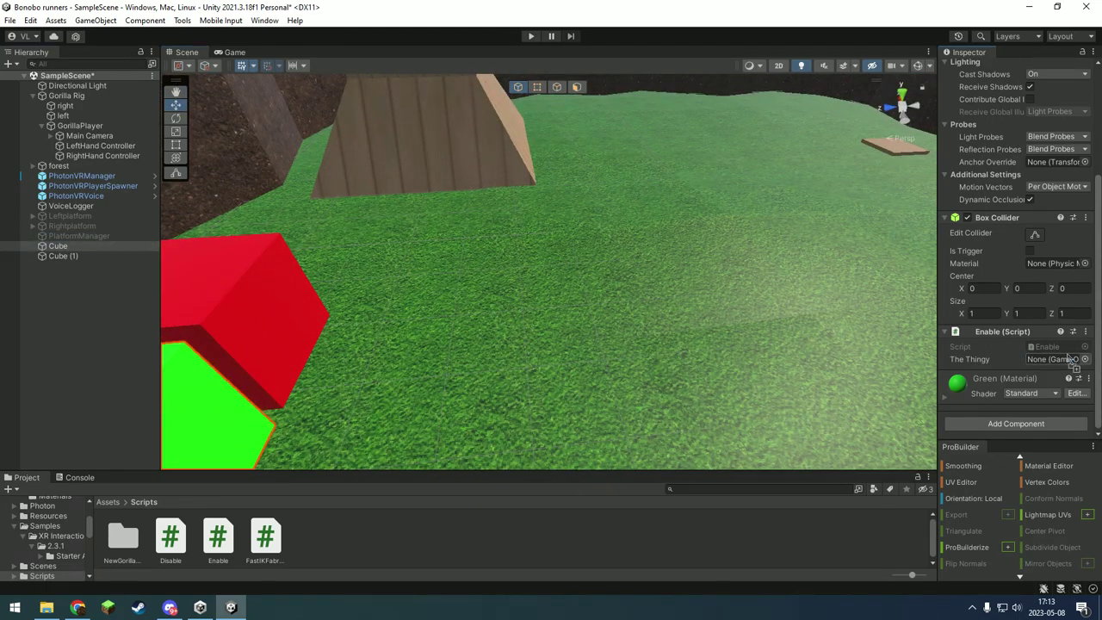
Attach the Disable script to the red cube and assign PlatformManager as its The Thingy reference.
{"action": "right_click_drag", "start_coordinate": [886, 370], "coordinate": [551, 286]}
{"action": "left_click", "coordinate": [552, 286]}
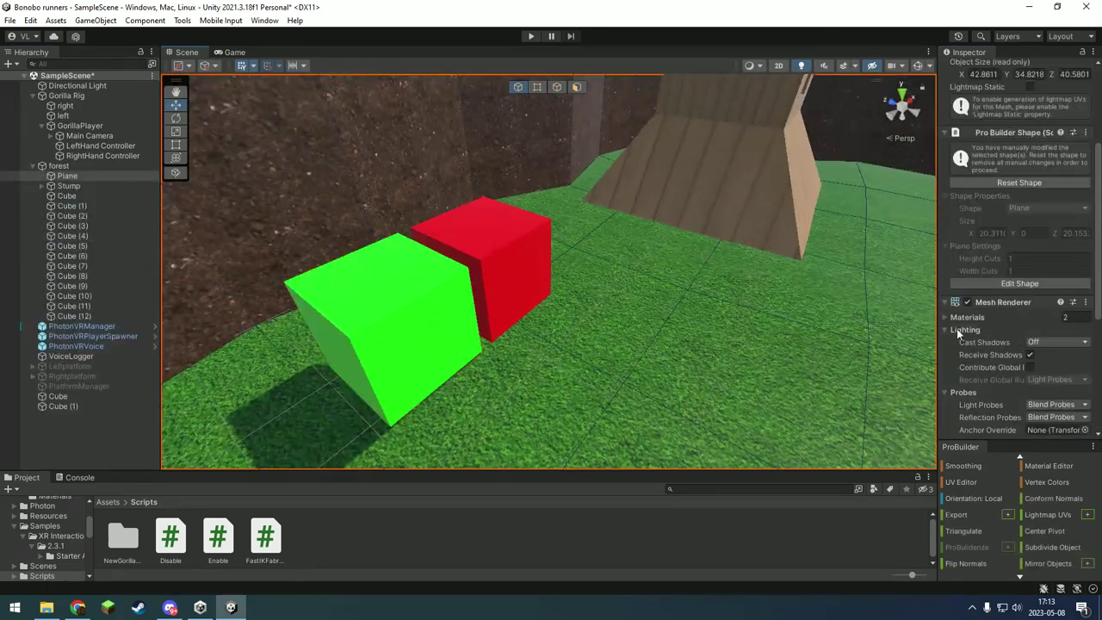
{"action": "left_click", "coordinate": [511, 281]}
{"action": "left_click_drag", "start_coordinate": [182, 547], "coordinate": [1018, 434]}
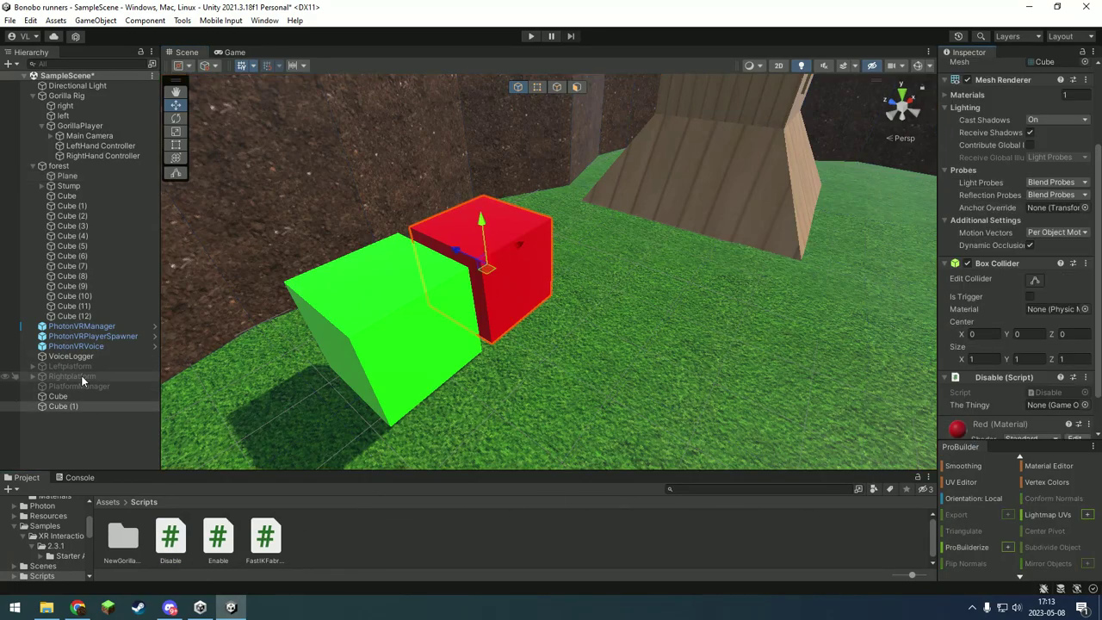
{"action": "left_click_drag", "start_coordinate": [77, 394], "coordinate": [1048, 408]}
Clear the object selection and collapse the forest group in the scene hierarchy.
{"action": "right_click_drag", "start_coordinate": [654, 331], "coordinate": [688, 298]}
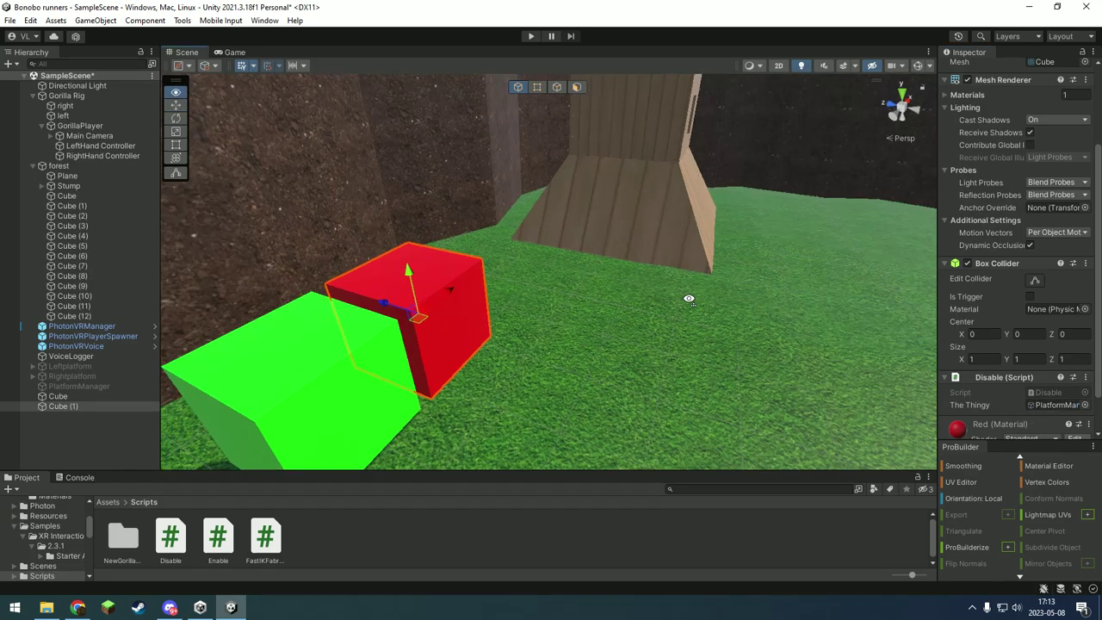
{"action": "scroll", "coordinate": [679, 322], "scroll_direction": "down", "scroll_amount": 4}
{"action": "left_click", "coordinate": [688, 377]}
{"action": "right_click_drag", "start_coordinate": [687, 376], "coordinate": [575, 366]}
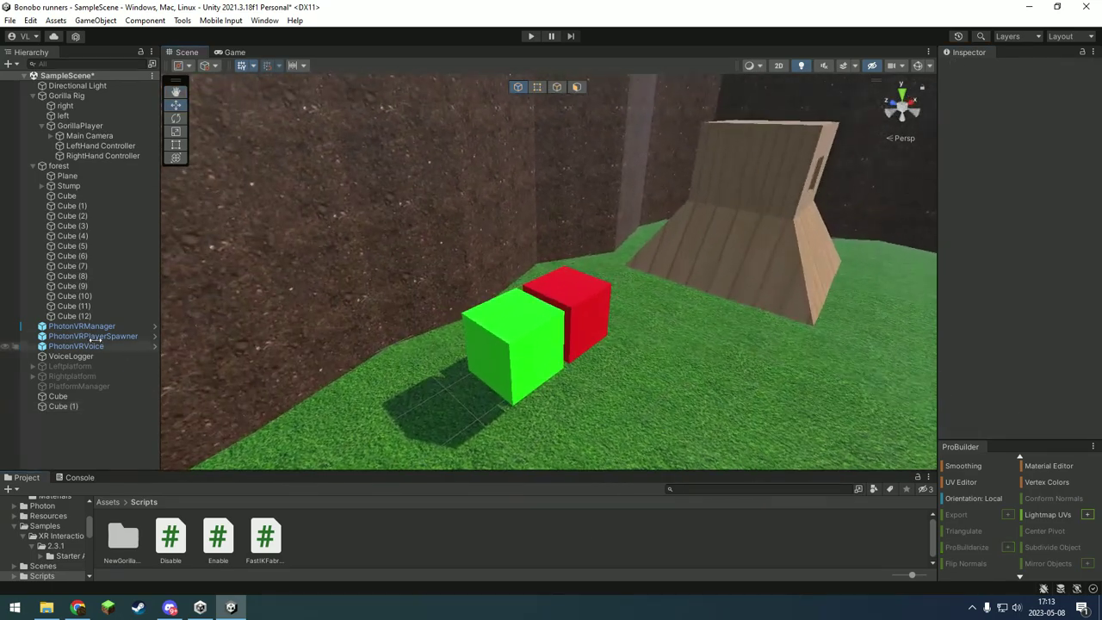
{"action": "left_click", "coordinate": [32, 165]}
Examine the green and red cubes in the scene from close up and from farther away.
{"action": "right_click_drag", "start_coordinate": [574, 291], "coordinate": [494, 329]}
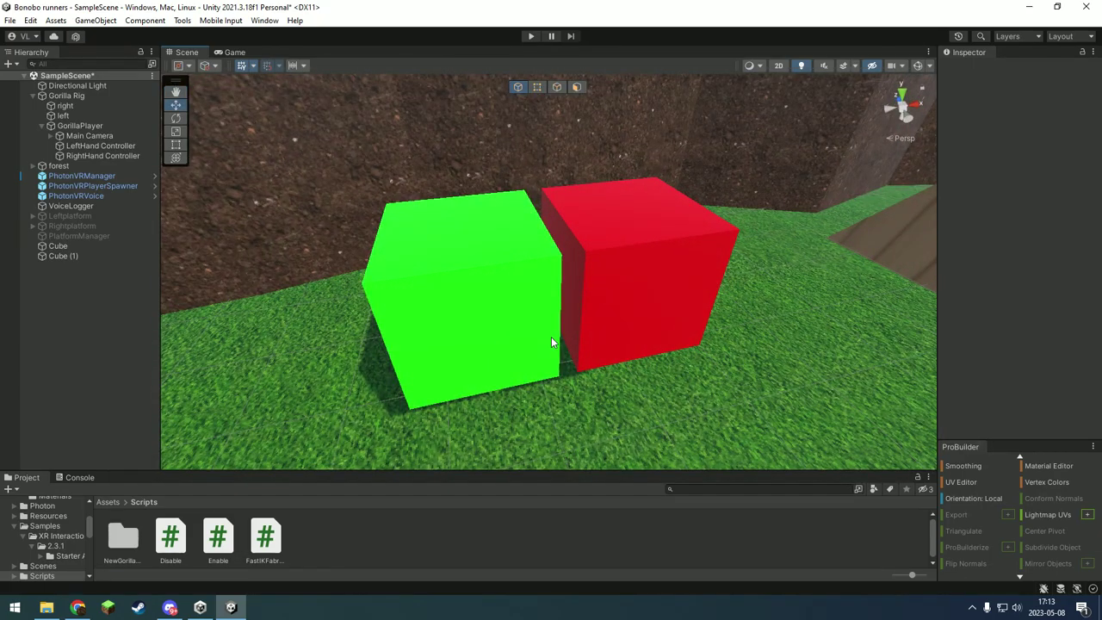
{"action": "left_click_drag", "start_coordinate": [550, 337], "coordinate": [557, 440], "text": "alt"}
{"action": "left_click", "coordinate": [556, 440]}
{"action": "right_click_drag", "start_coordinate": [564, 365], "coordinate": [507, 347]}
{"action": "key", "text": "s"}
{"action": "key", "text": "w"}
{"action": "scroll", "coordinate": [507, 348], "scroll_direction": "up", "scroll_amount": 3}
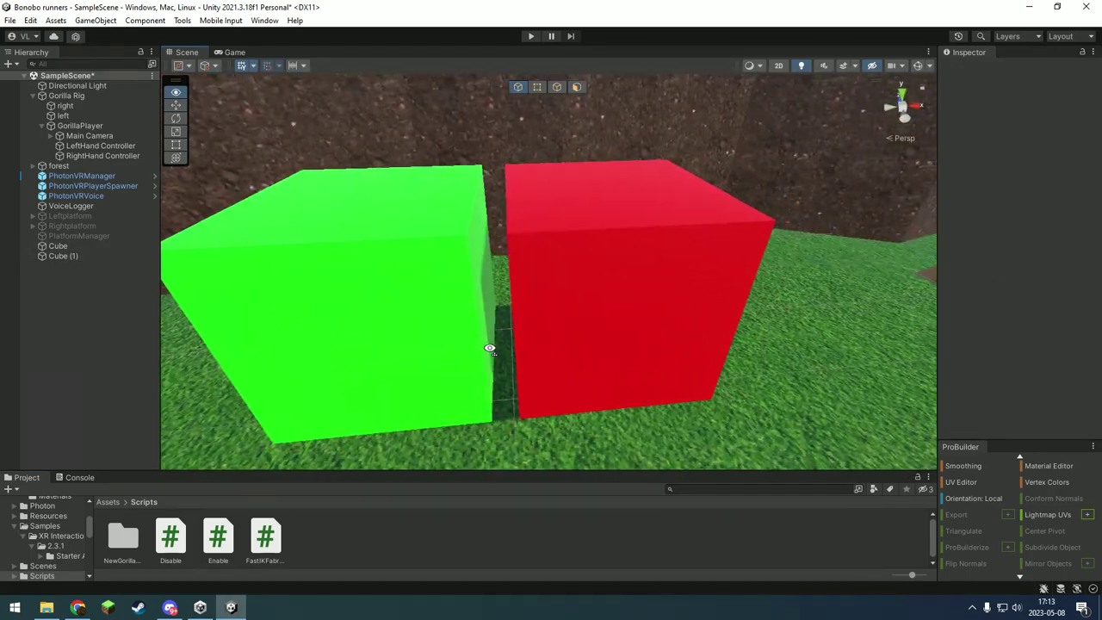
{"action": "scroll", "coordinate": [494, 345], "scroll_direction": "down", "scroll_amount": 6}
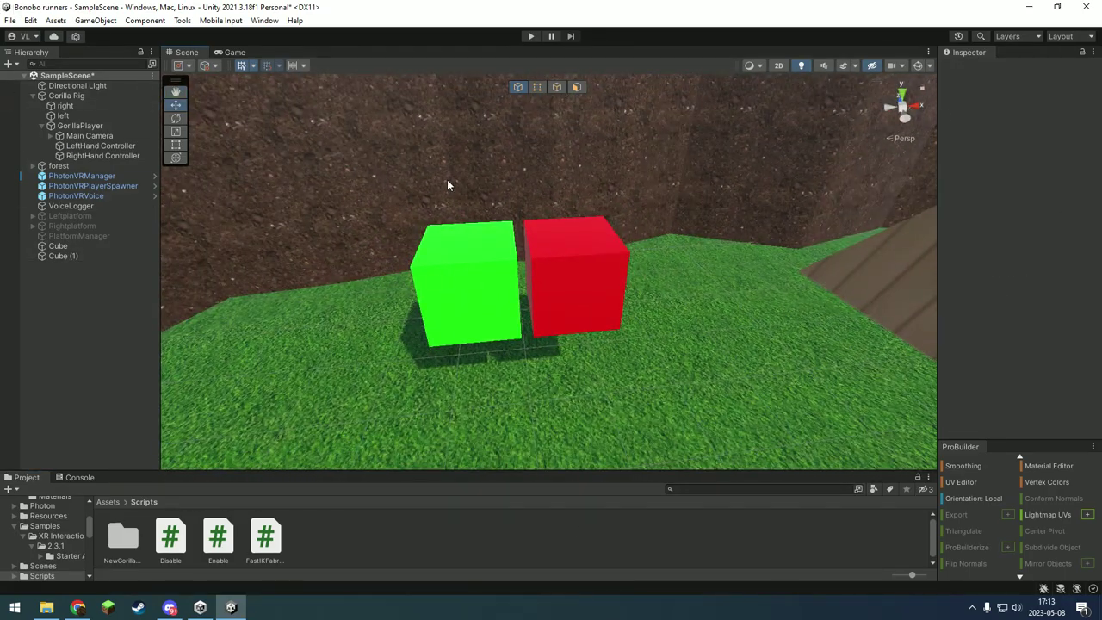